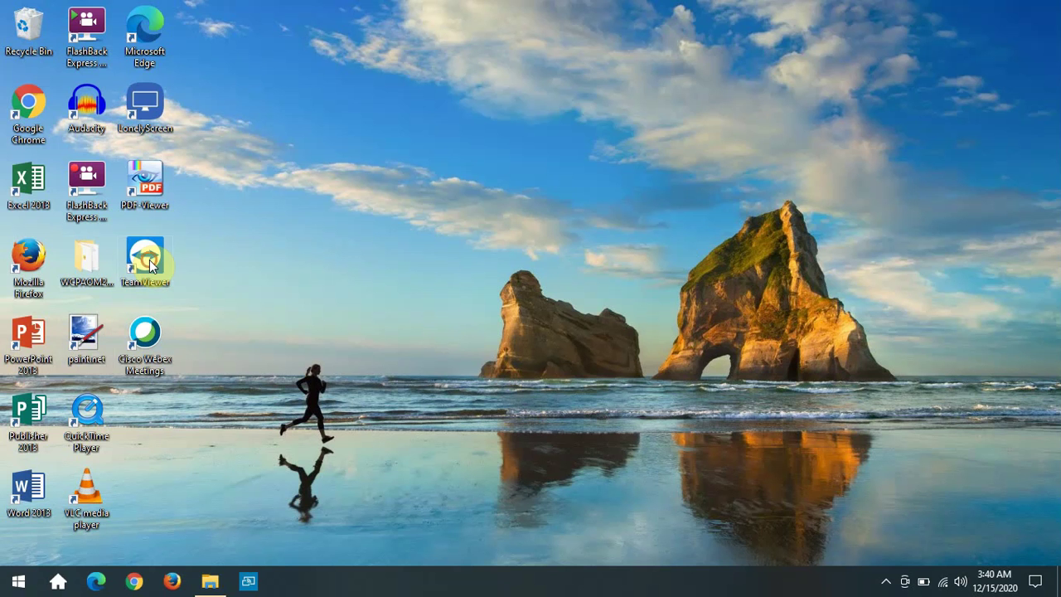
drag(152, 262, 222, 273)
drag(251, 315, 165, 251)
right_click(239, 214)
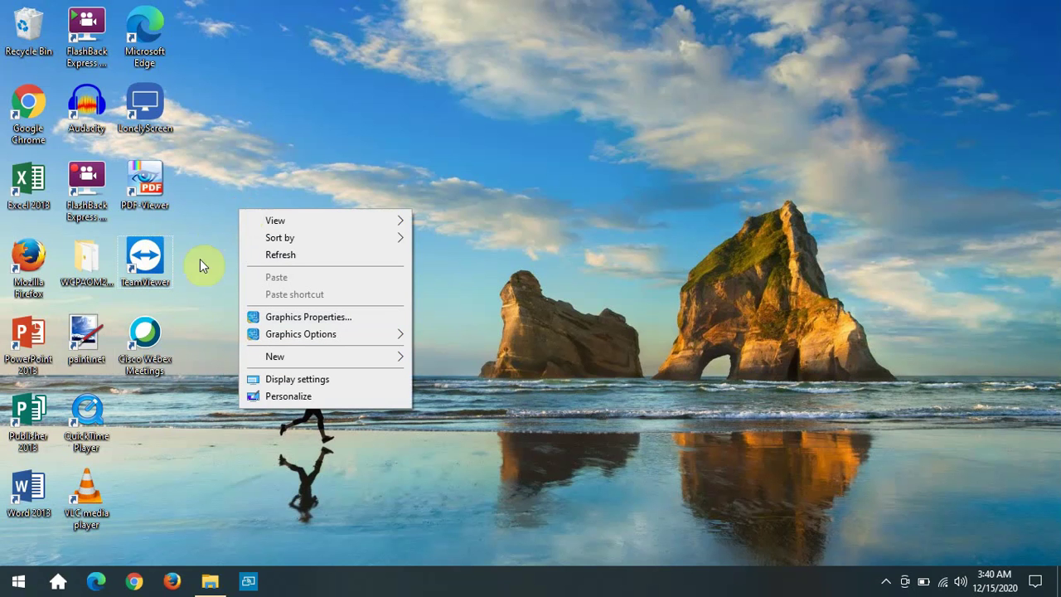
mouse_move(332, 223)
click(305, 96)
Step: Change the desktop icon size to large icons
right_click(306, 96)
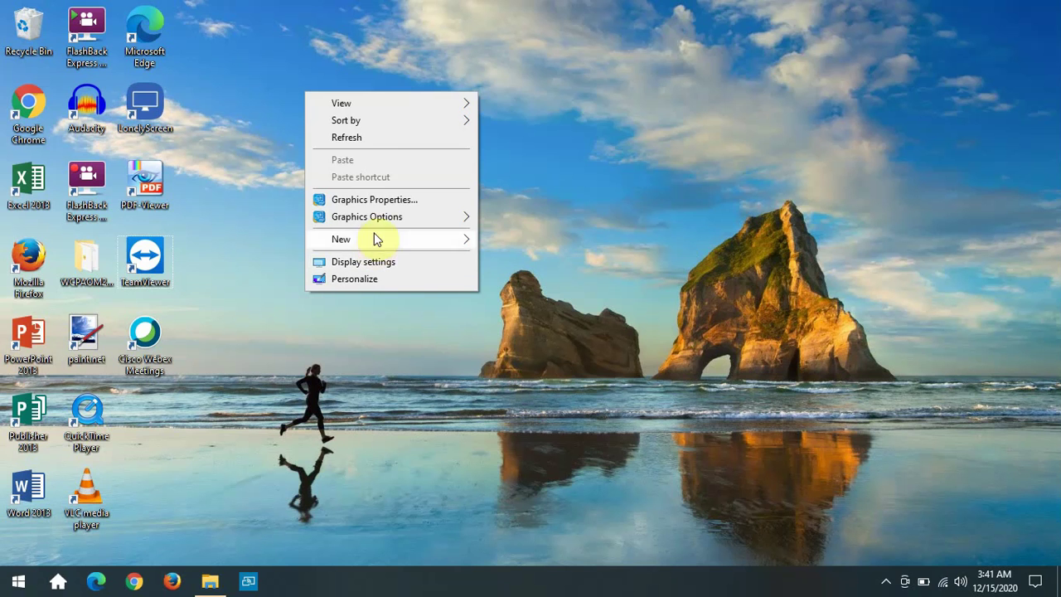
mouse_move(373, 106)
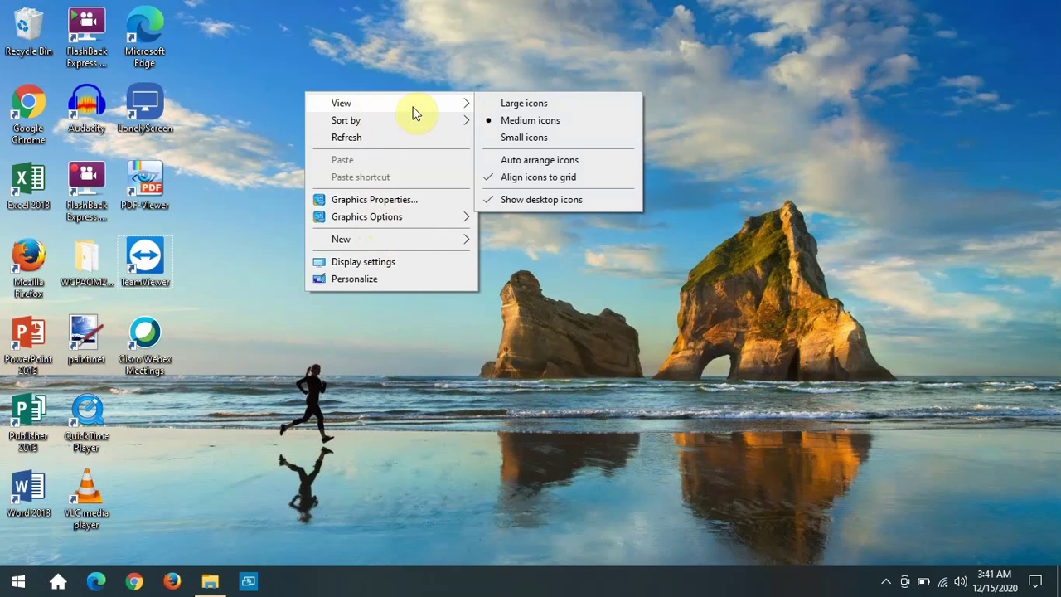
click(510, 105)
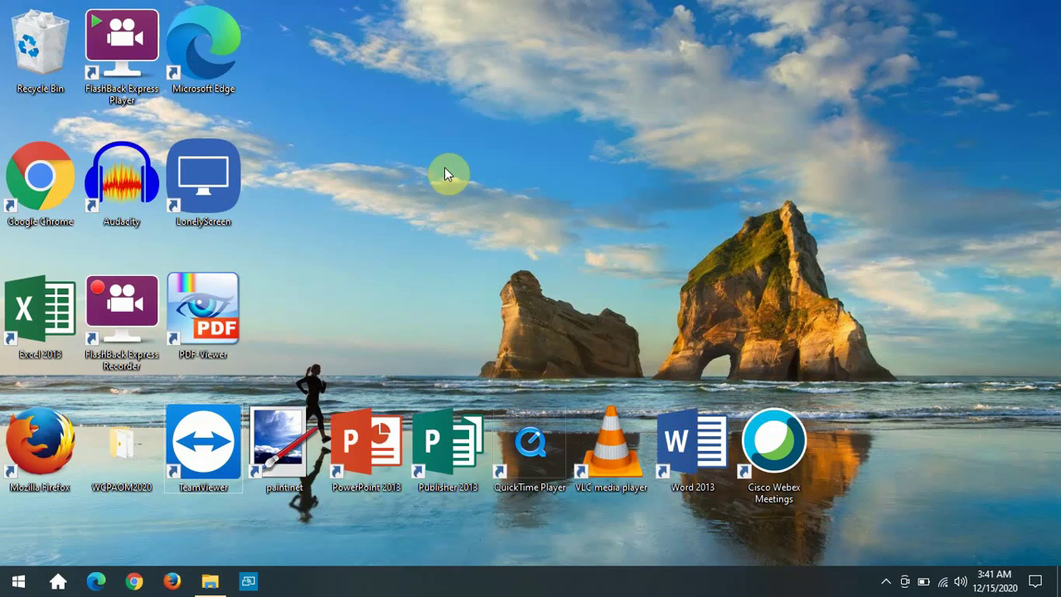
Step: Return the desktop icons to the medium size
right_click(479, 138)
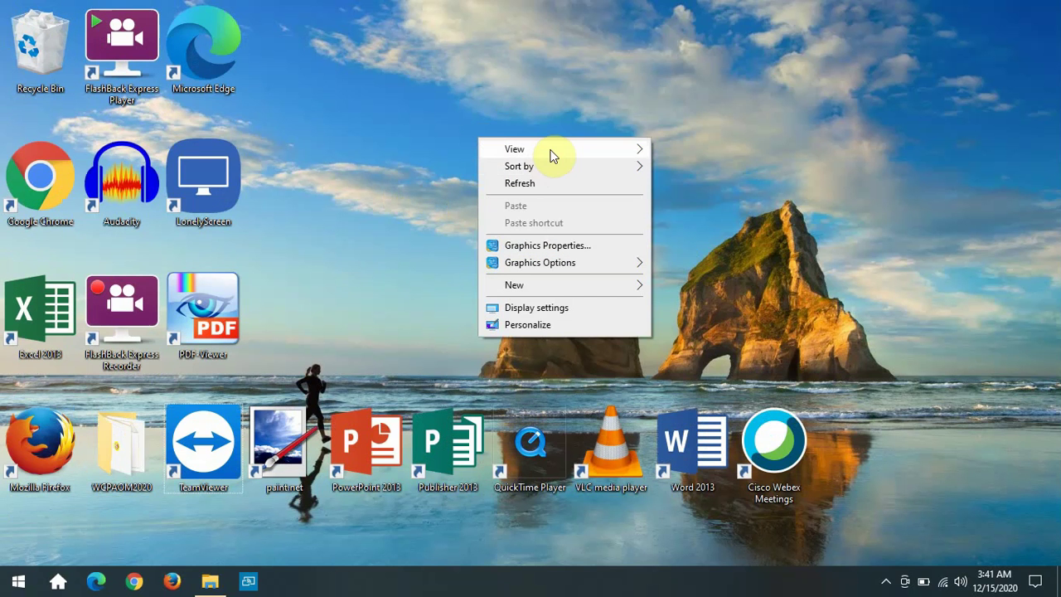
mouse_move(553, 151)
click(692, 166)
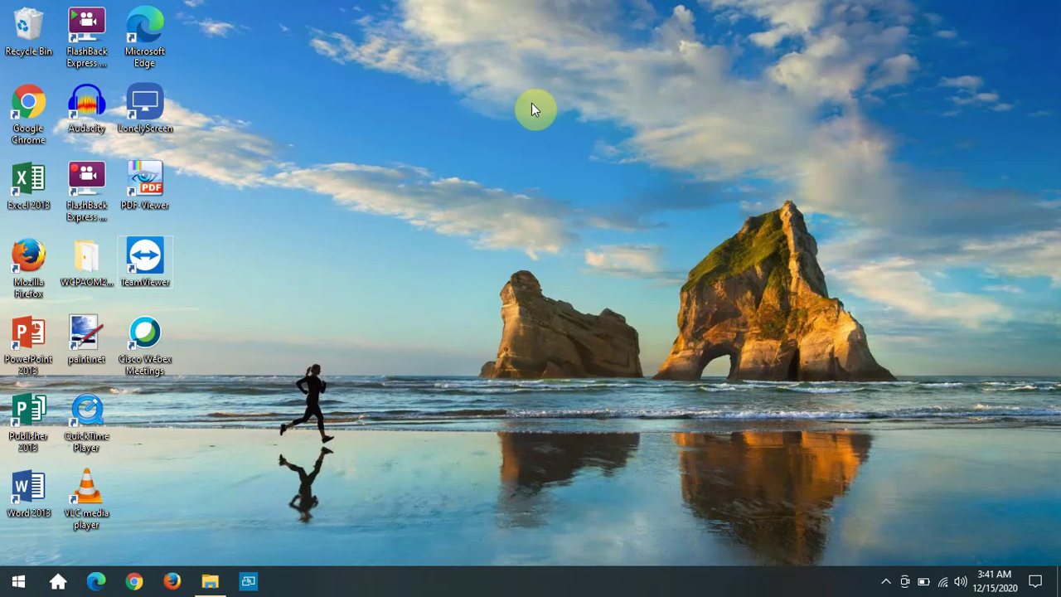
Step: Hide all desktop icons by turning off the option to show them
right_click(450, 83)
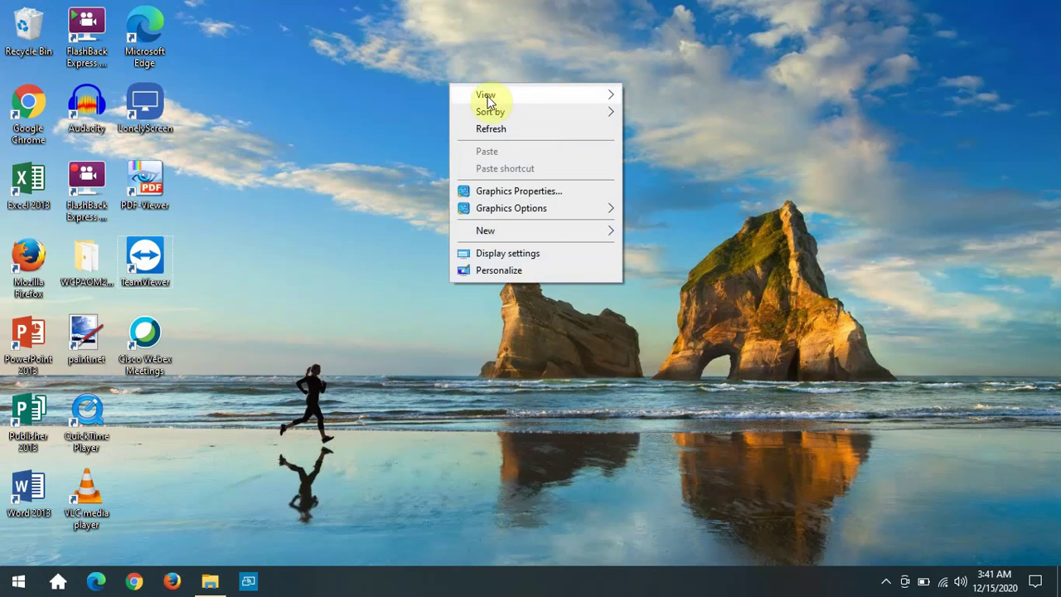
mouse_move(516, 95)
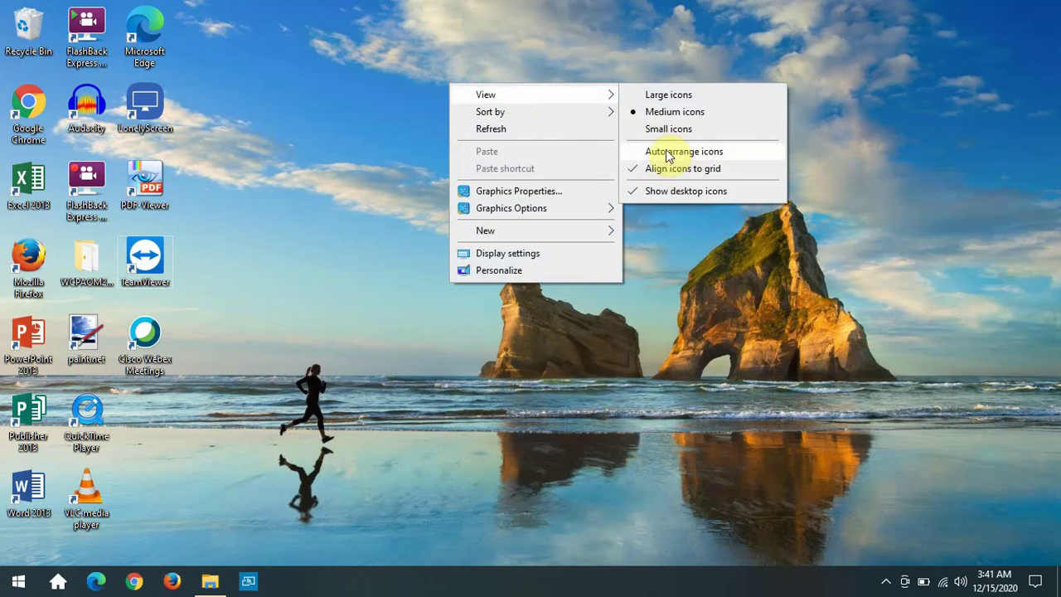
click(665, 193)
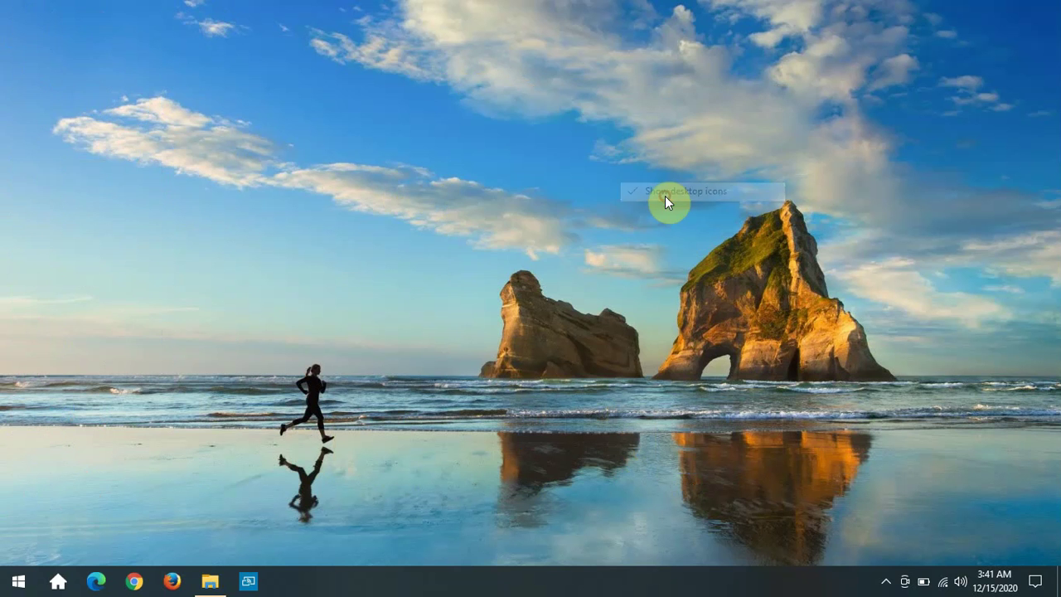
Step: Show the desktop icons again by turning the display option back on
right_click(484, 139)
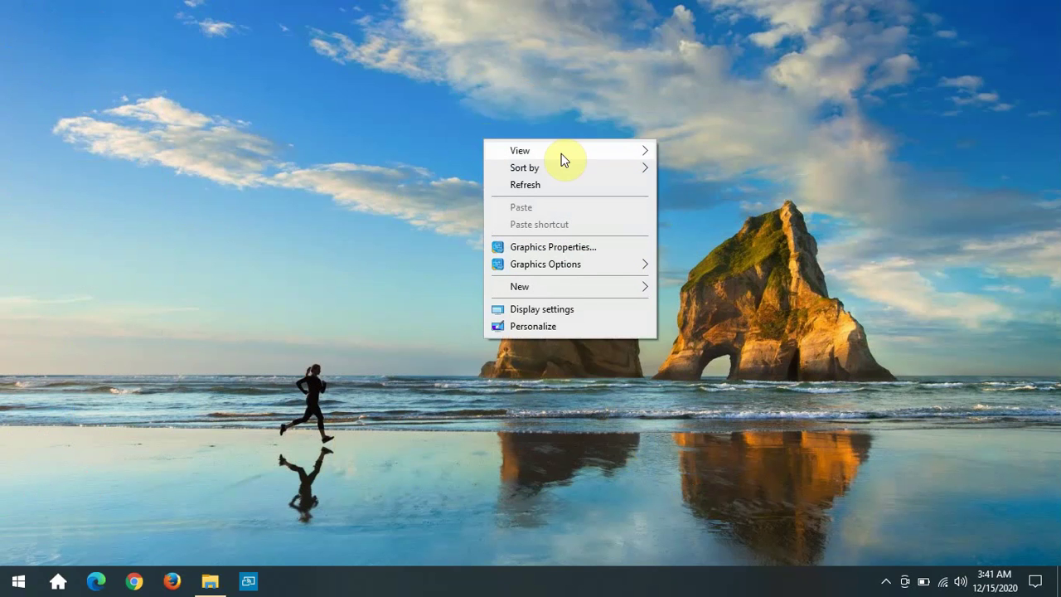
mouse_move(562, 158)
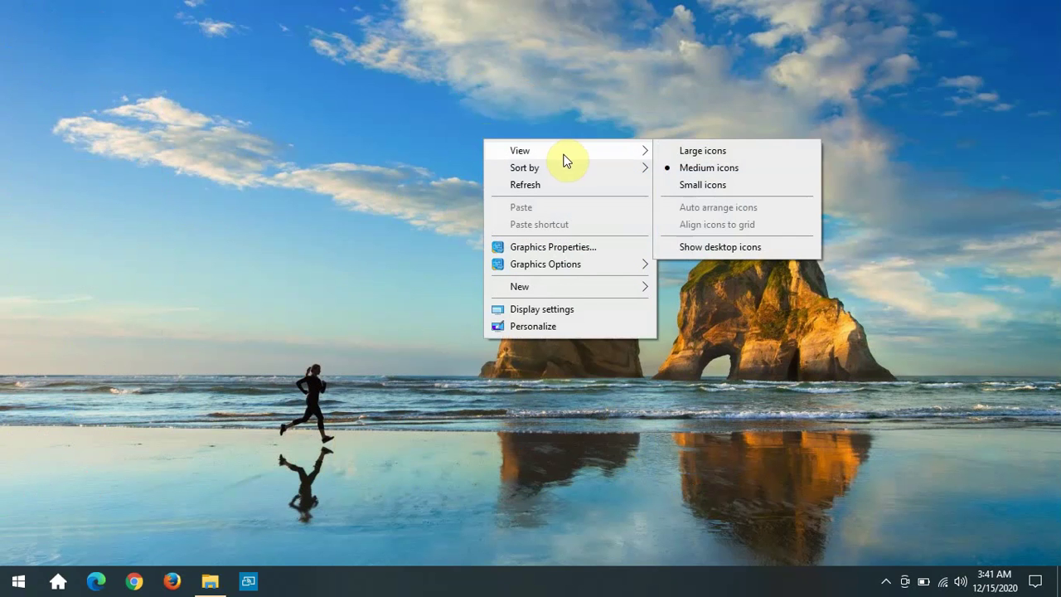
click(682, 246)
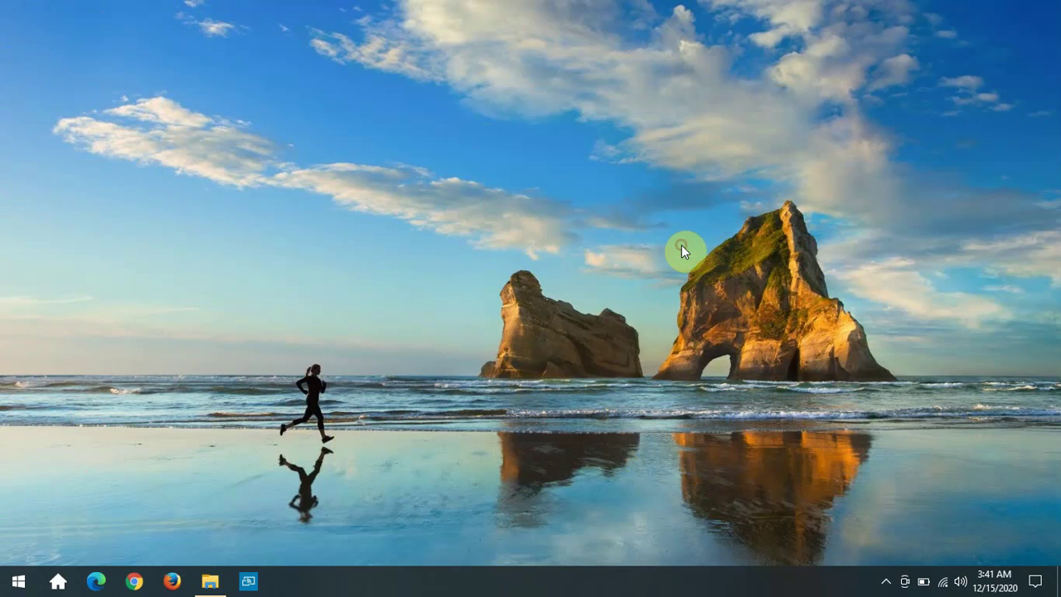
Step: Turn on automatic arrangement of the desktop icons
right_click(456, 122)
mouse_move(519, 134)
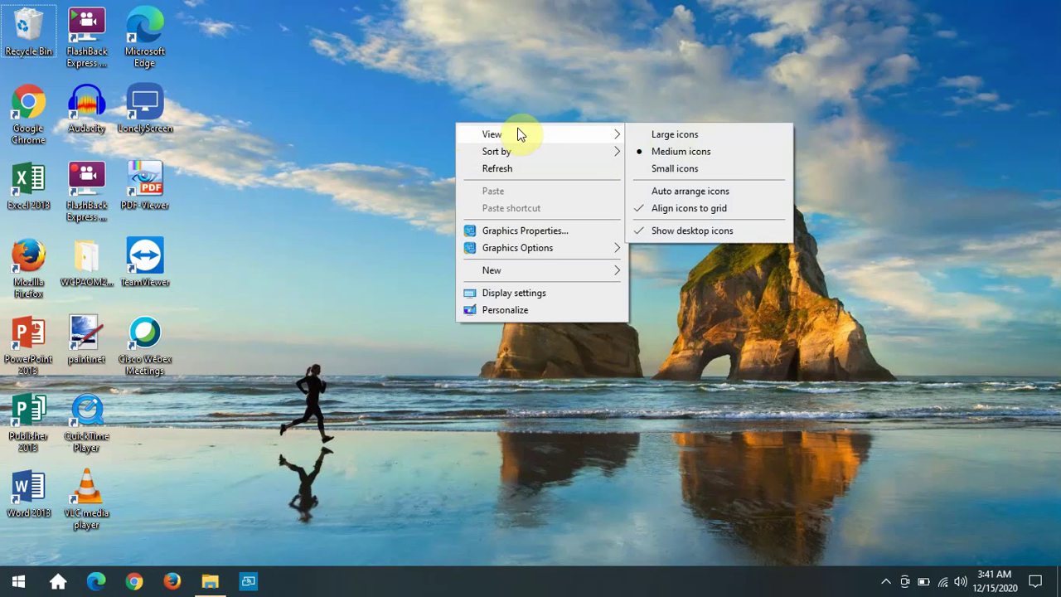
click(680, 194)
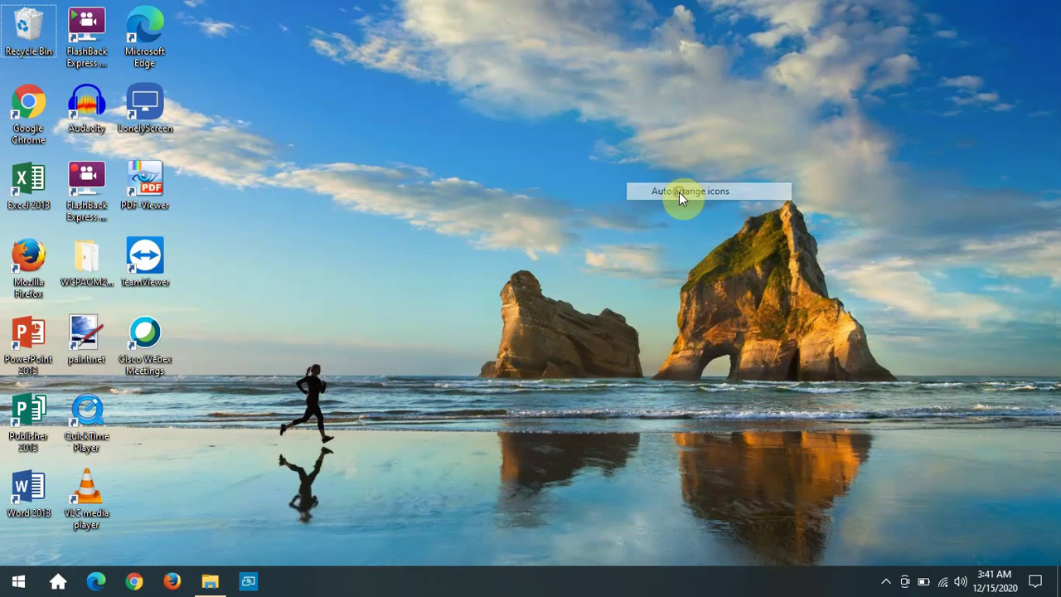
Step: Try to move the PDF-Viewer shortcut away from the icon columns into the empty area of the desktop
drag(146, 187, 467, 241)
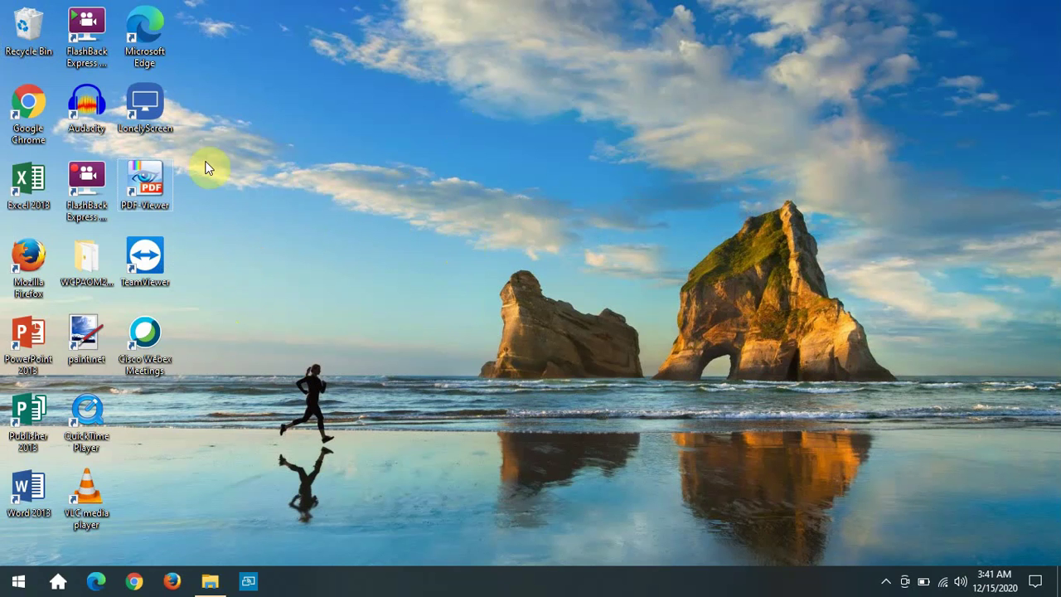
drag(154, 185, 334, 330)
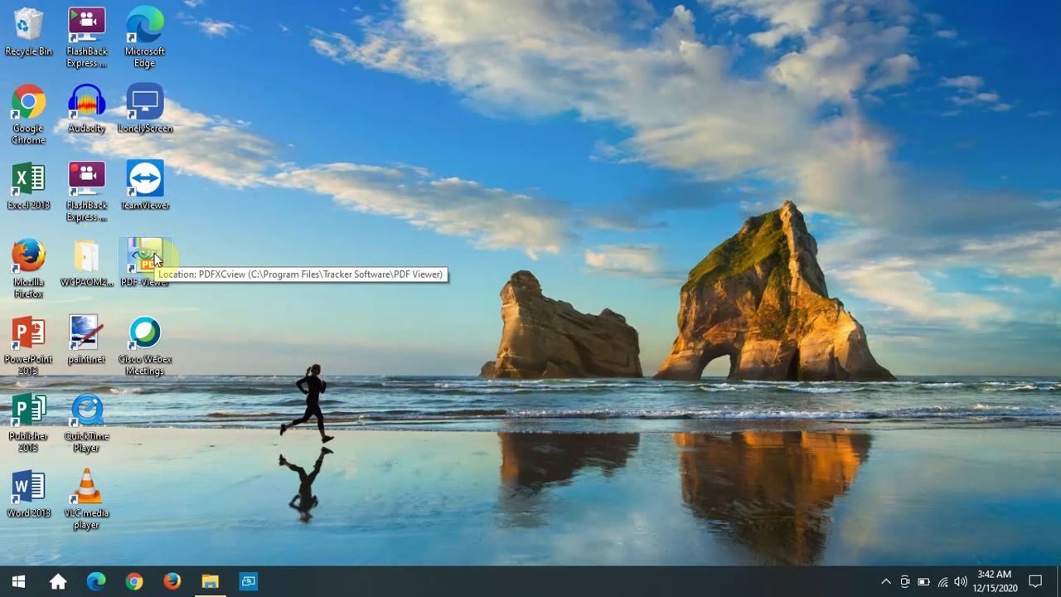
drag(162, 241, 298, 254)
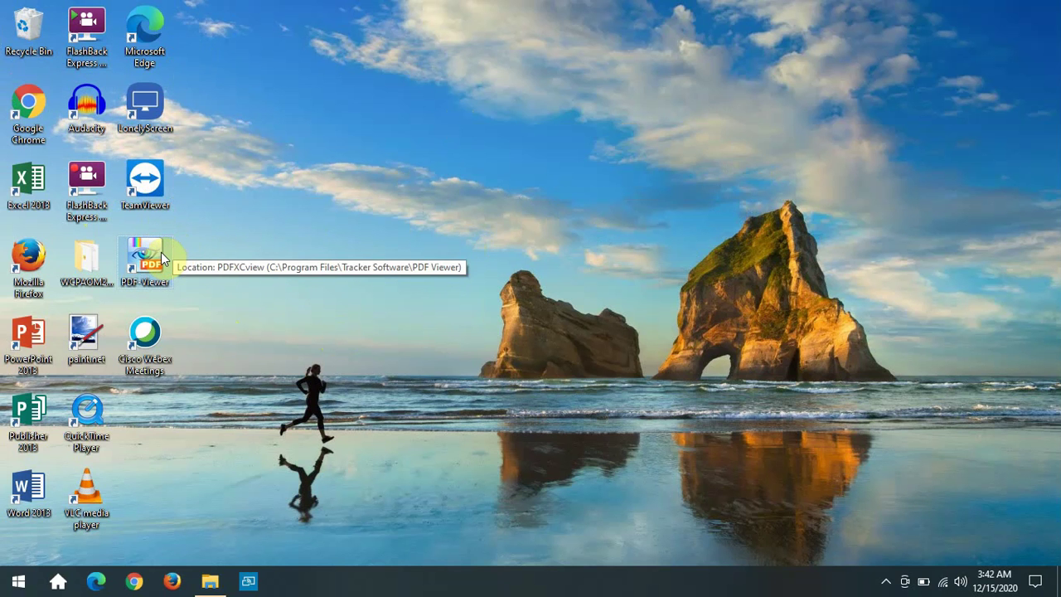
Step: Reorder the PDF-Viewer shortcut into the first icon column, between Excel 2013 and Mozilla Firefox
drag(160, 250, 91, 249)
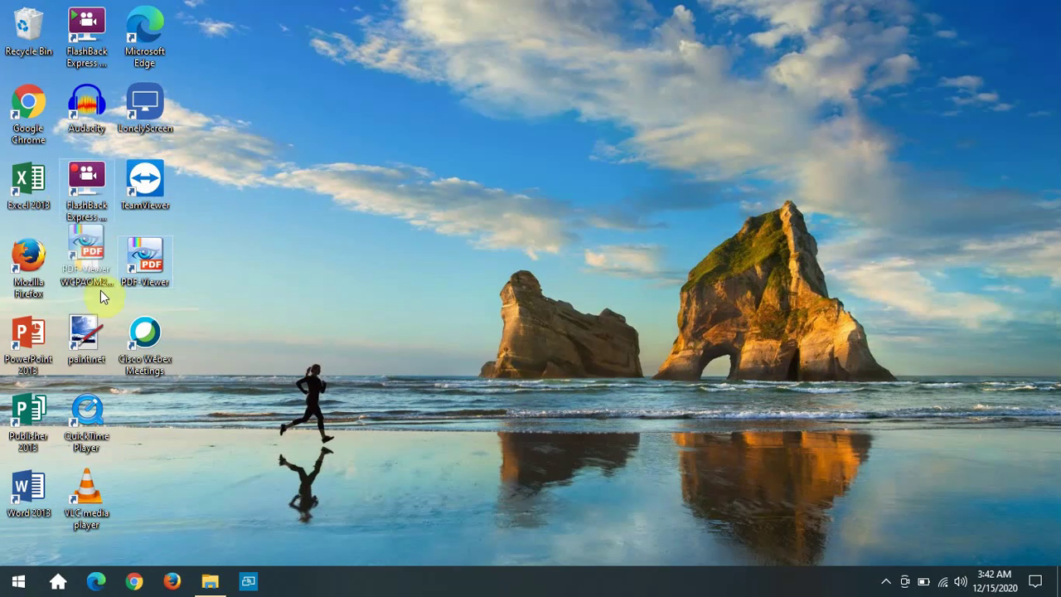
mouse_move(100, 290)
mouse_down()
mouse_move(96, 377)
mouse_move(148, 294)
mouse_move(150, 253)
mouse_move(83, 242)
mouse_move(47, 217)
mouse_up()
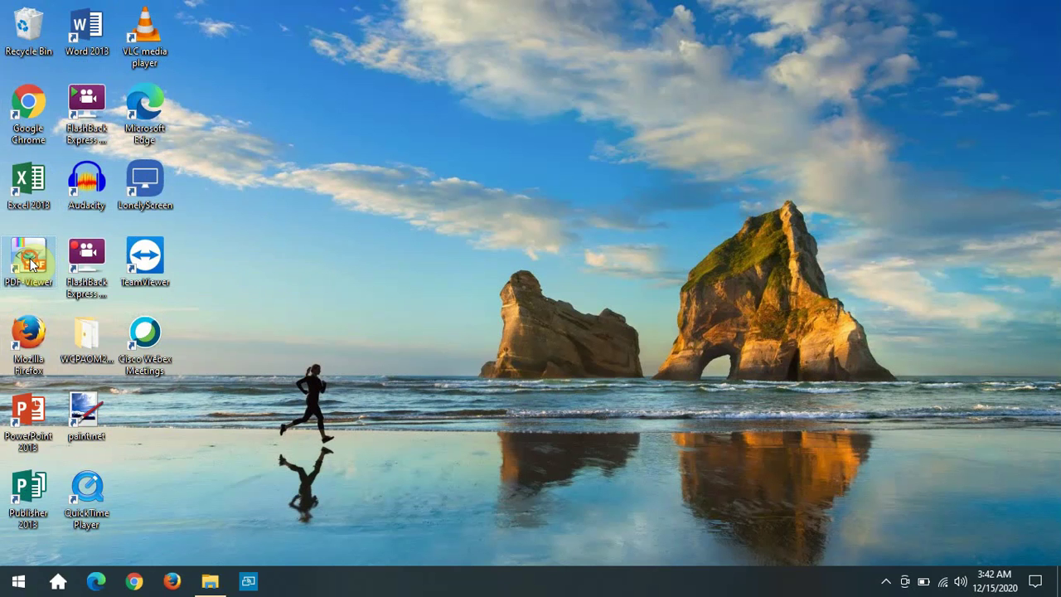
Step: Carry the PDF-Viewer shortcut over the WCPAOM2020 folder and LonelyScreen, and return it to its place above Mozilla Firefox
drag(30, 262, 94, 336)
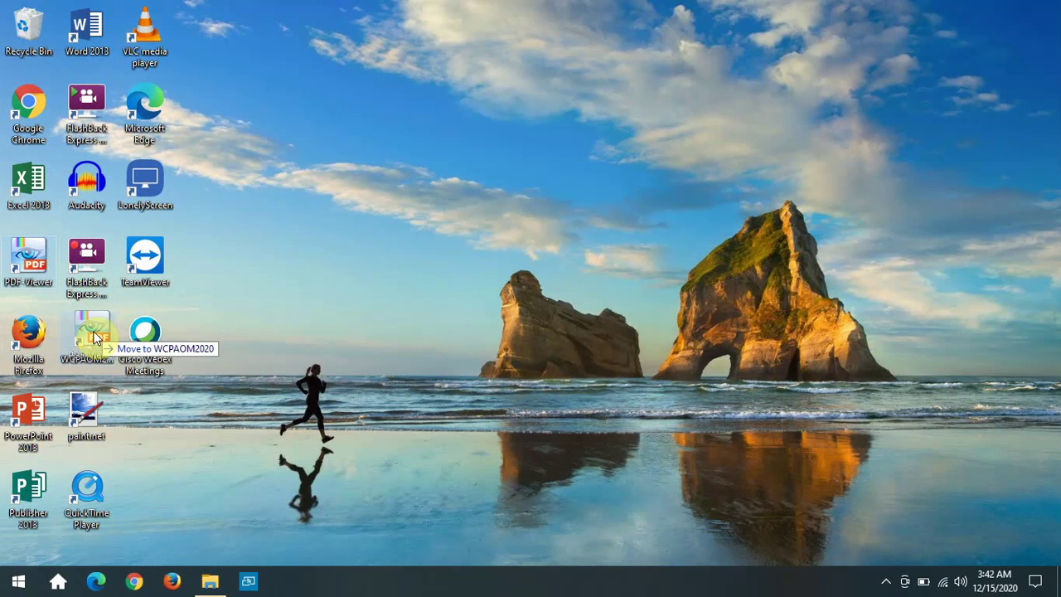
drag(94, 336, 140, 191)
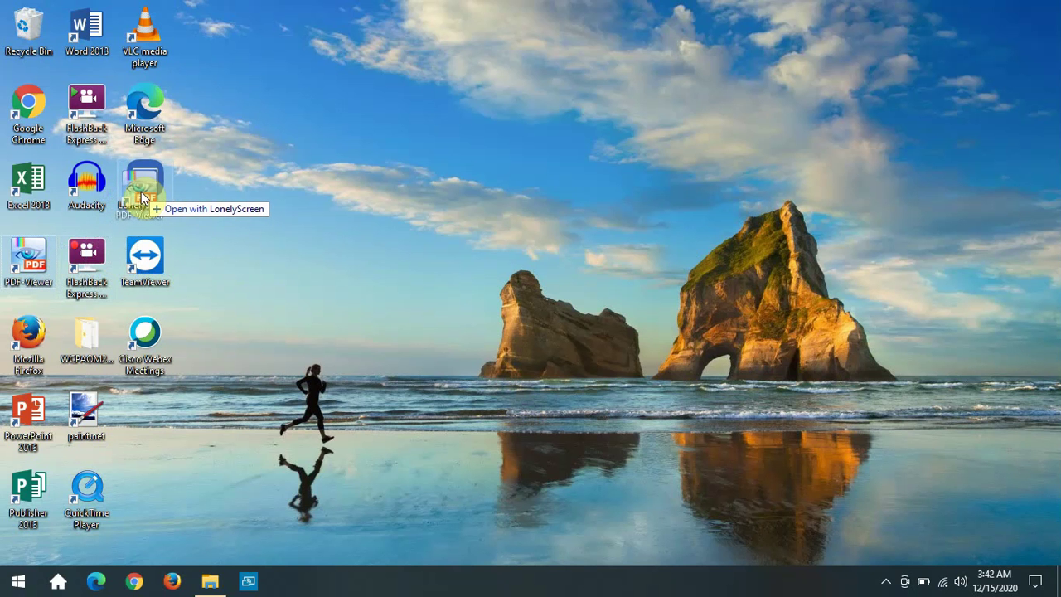
drag(141, 195, 33, 252)
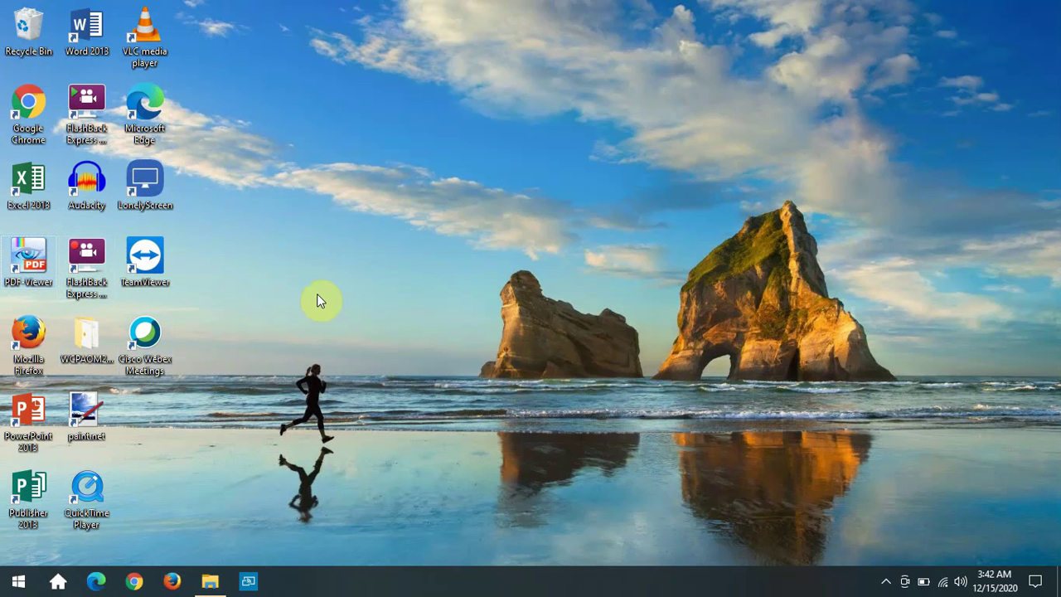
Step: Turn off automatic arrangement of the desktop icons
right_click(342, 247)
mouse_move(413, 259)
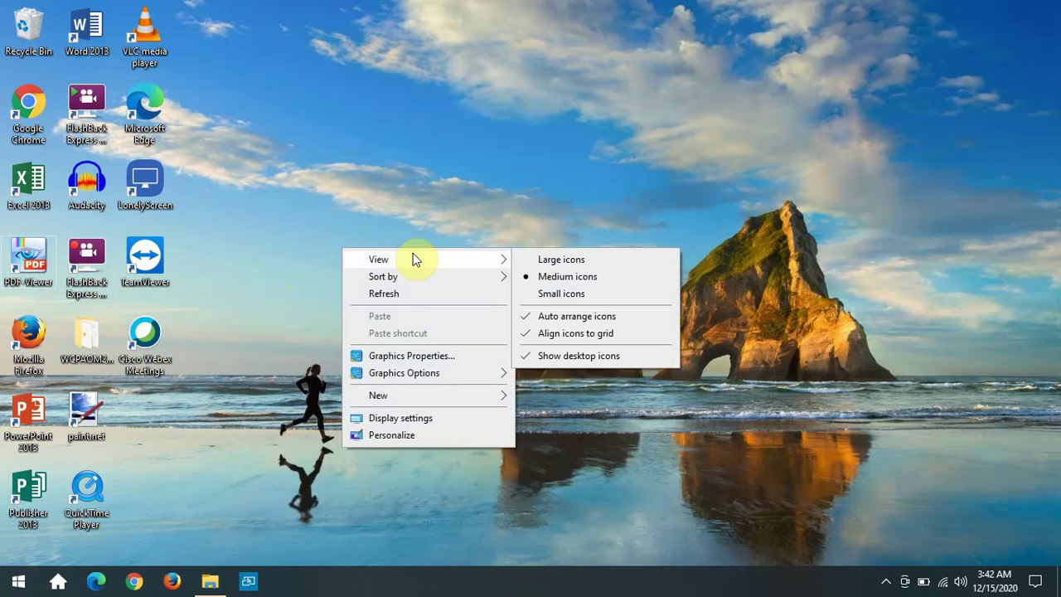
click(537, 317)
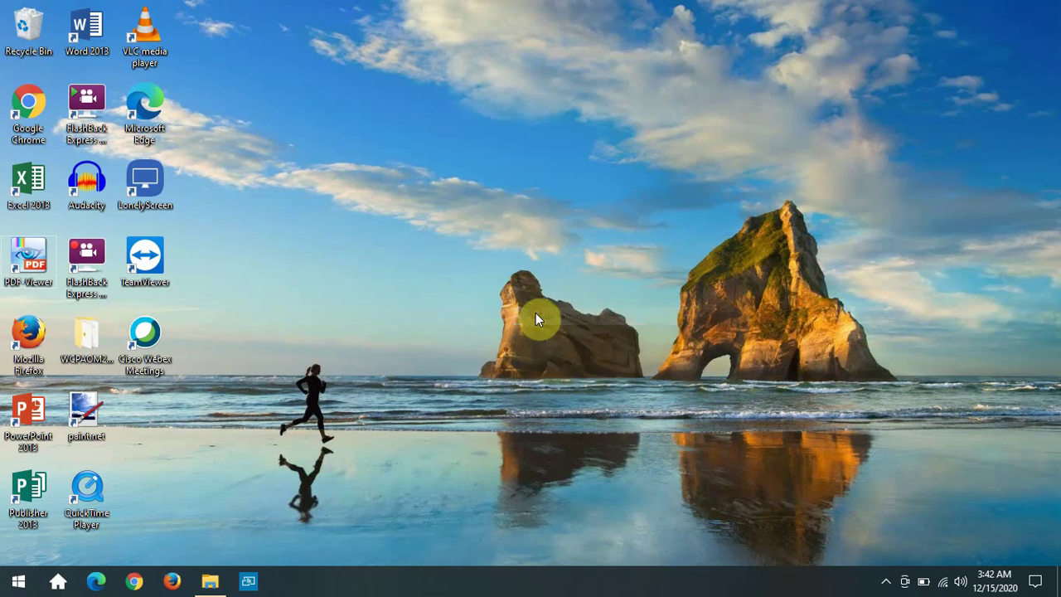
Step: Review the desktop view options for auto arrange and grid alignment, leaving them as they are
right_click(362, 240)
mouse_move(434, 251)
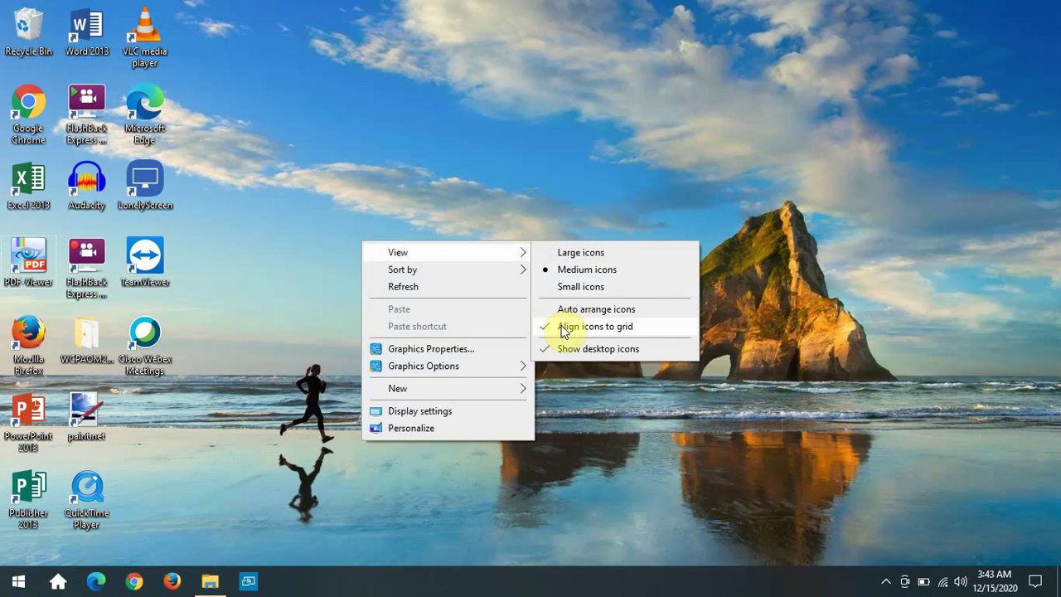
click(431, 199)
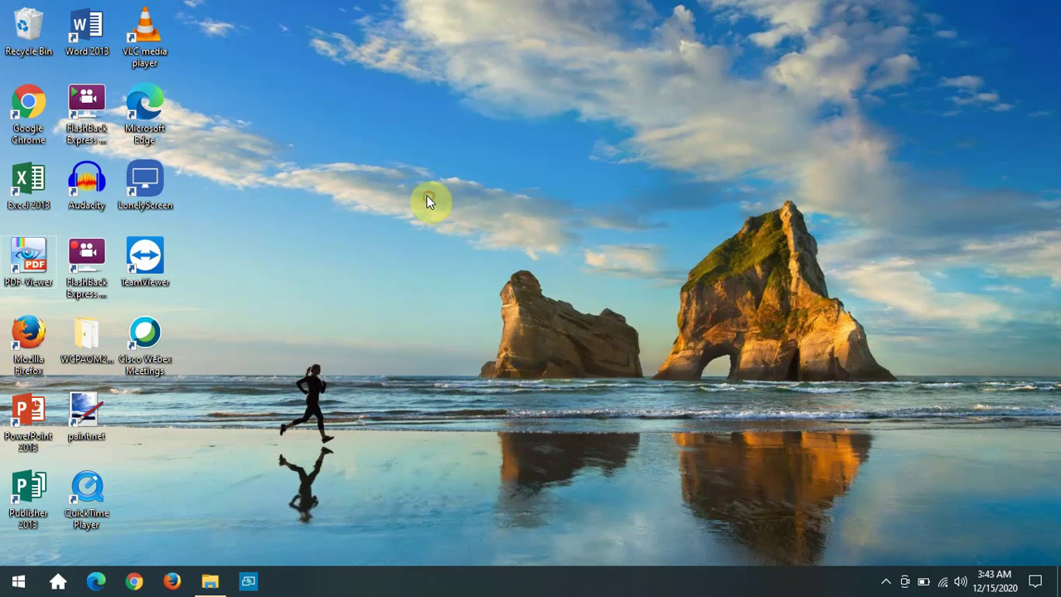
right_click(454, 259)
mouse_move(544, 268)
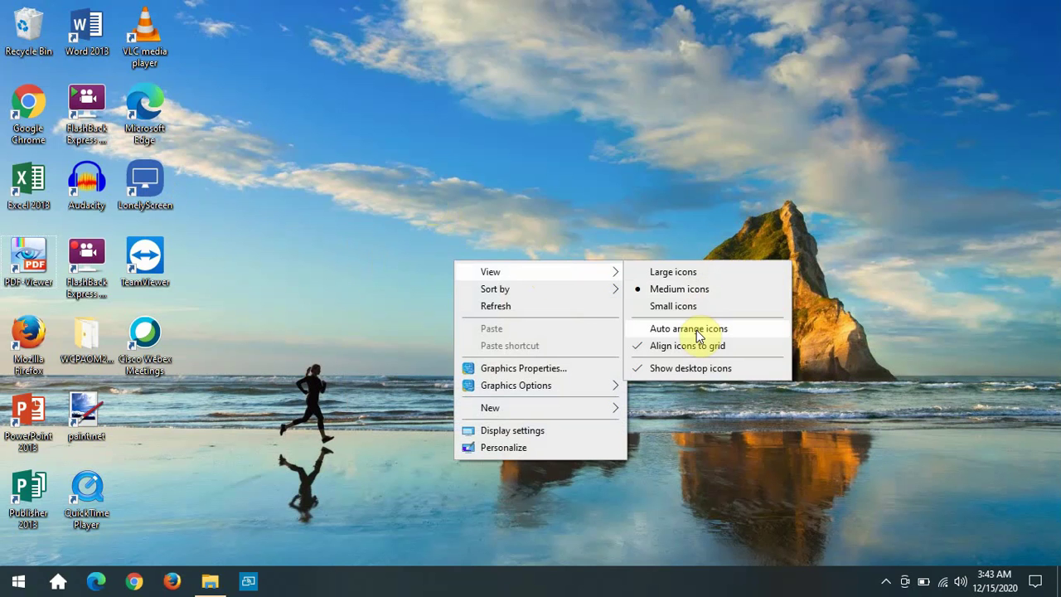
click(531, 151)
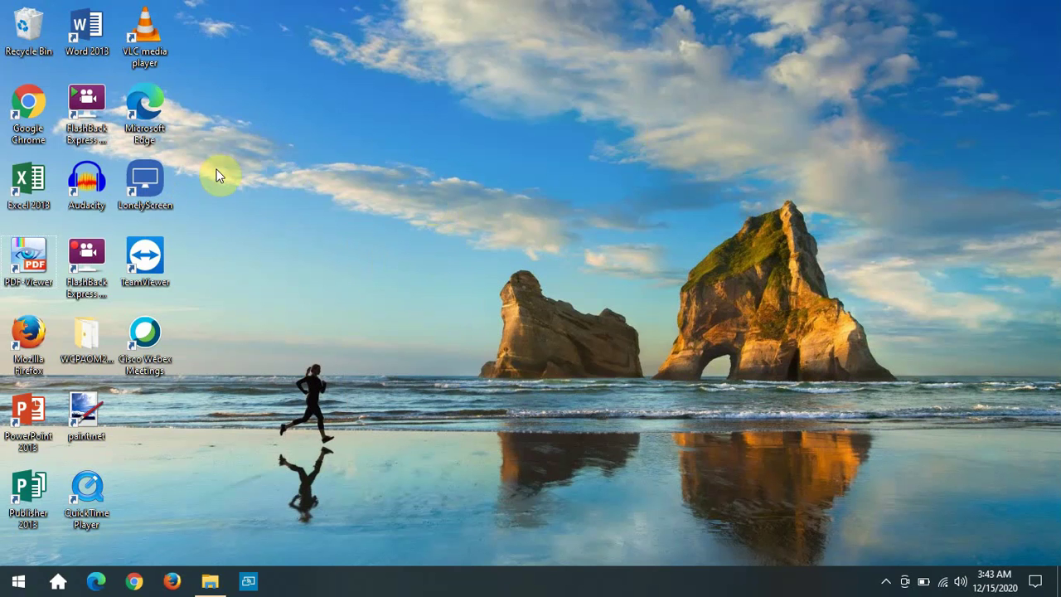
Step: Move LonelyScreen and TeamViewer onto the large rock in the wallpaper and Cisco Webex Meetings to the upper middle of the desktop
drag(160, 180, 714, 148)
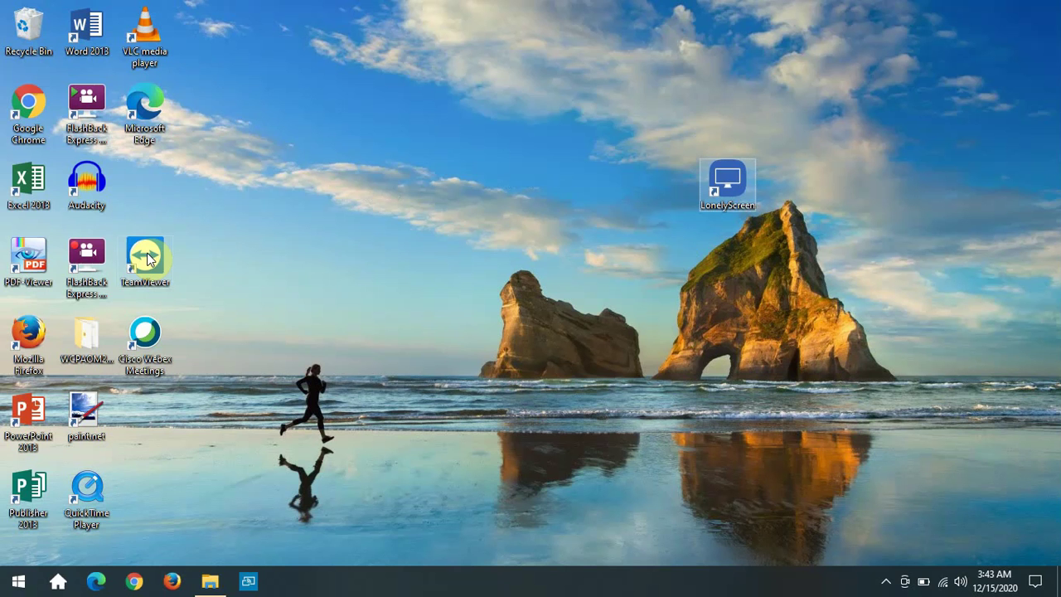
drag(148, 260, 730, 277)
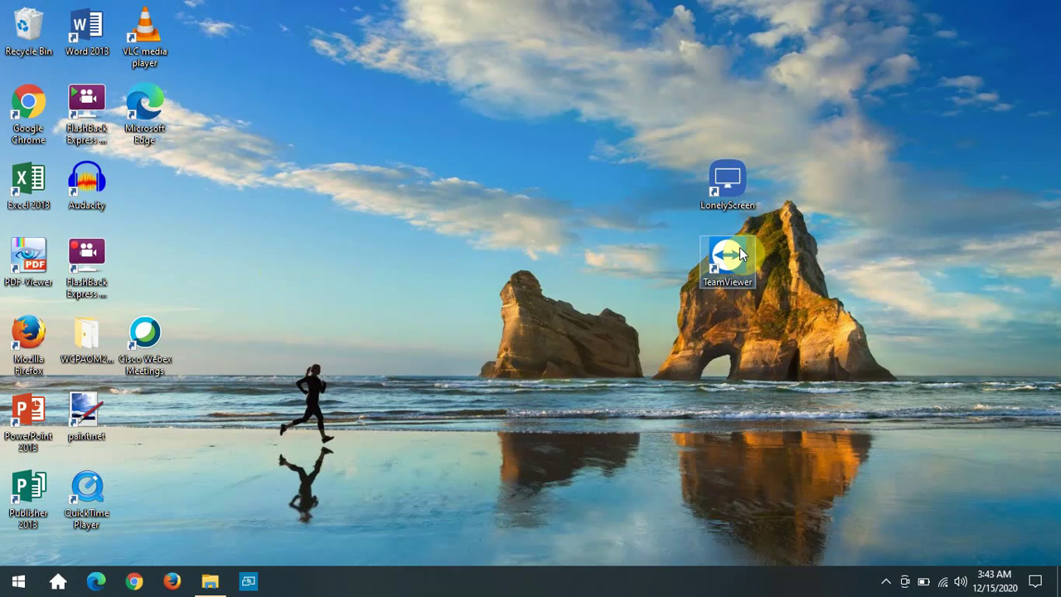
drag(134, 338, 494, 106)
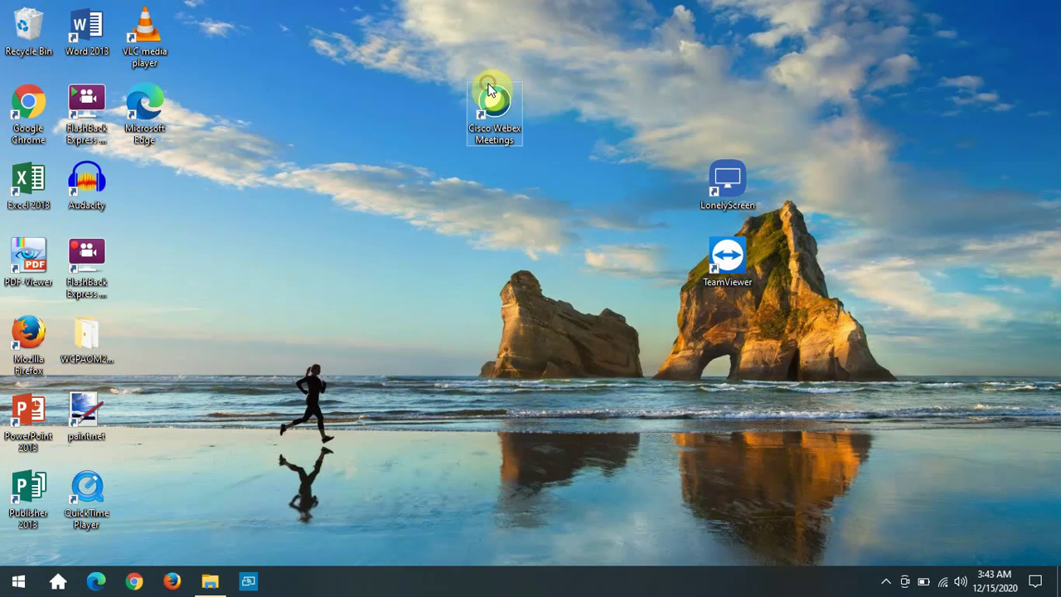
Step: Line up Microsoft Edge, Google Chrome and Mozilla Firefox side by side mid-desktop, and move TeamViewer to the top edge above LonelyScreen
drag(146, 95, 407, 280)
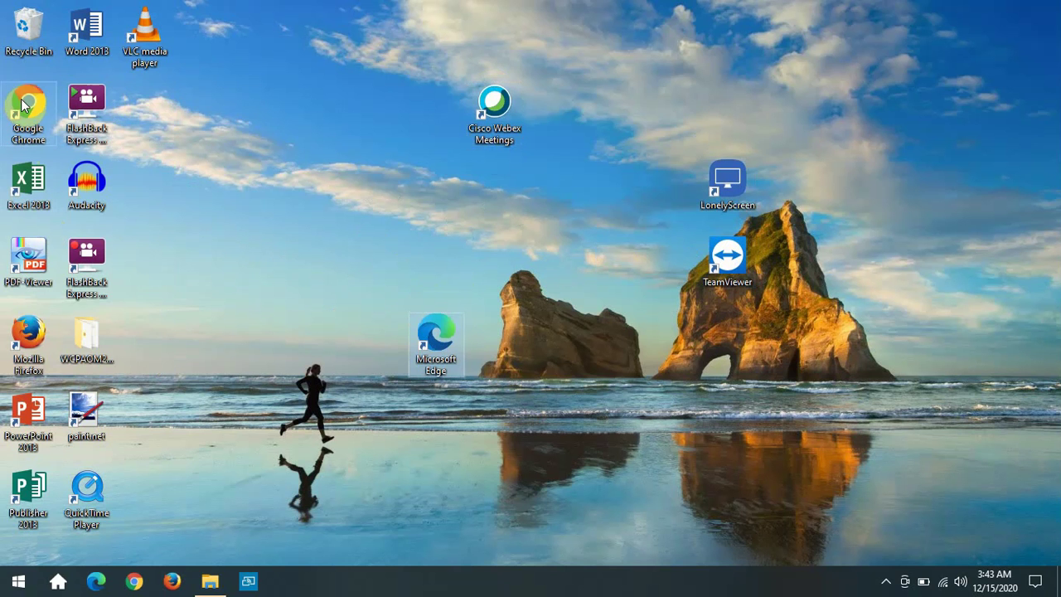
drag(28, 105, 353, 334)
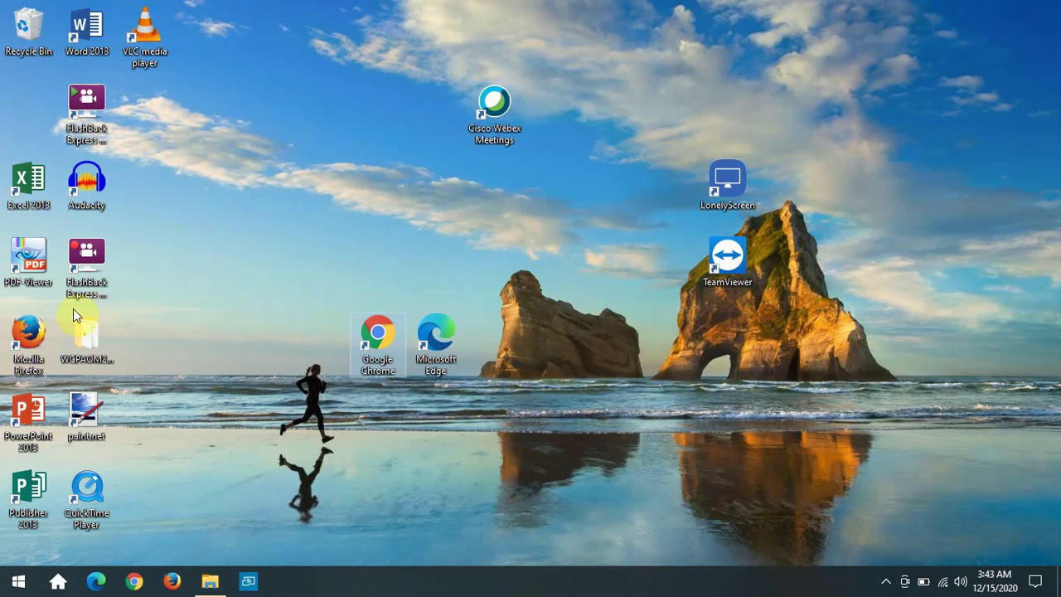
drag(38, 331, 328, 339)
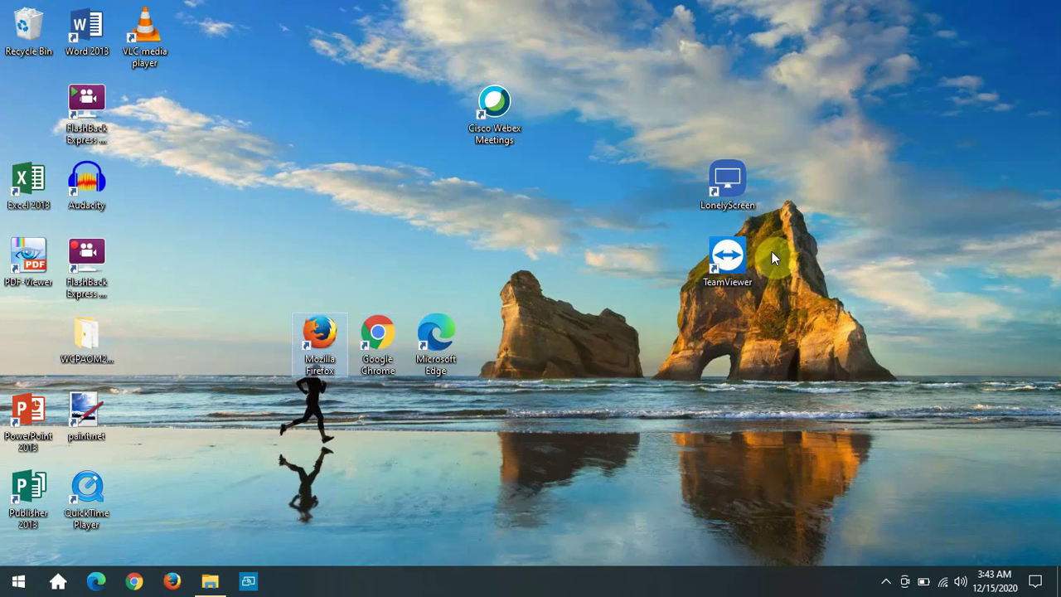
drag(742, 257, 721, 52)
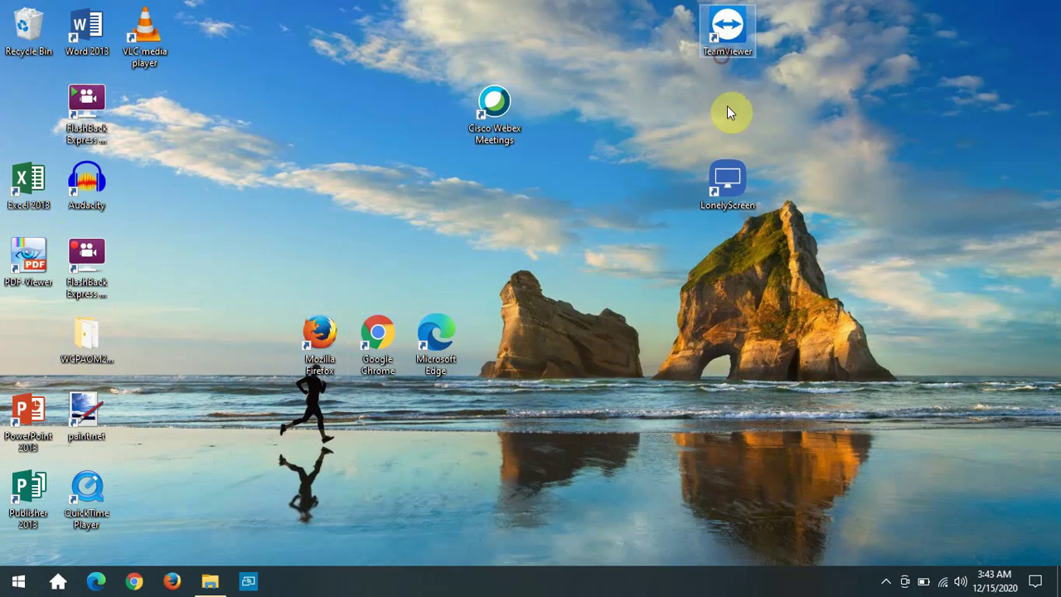
Step: Place LonelyScreen beside TeamViewer, move PDF-Viewer out of the first column, and stack Word 2013 and Excel 2013 directly above PowerPoint 2013
drag(731, 173, 794, 30)
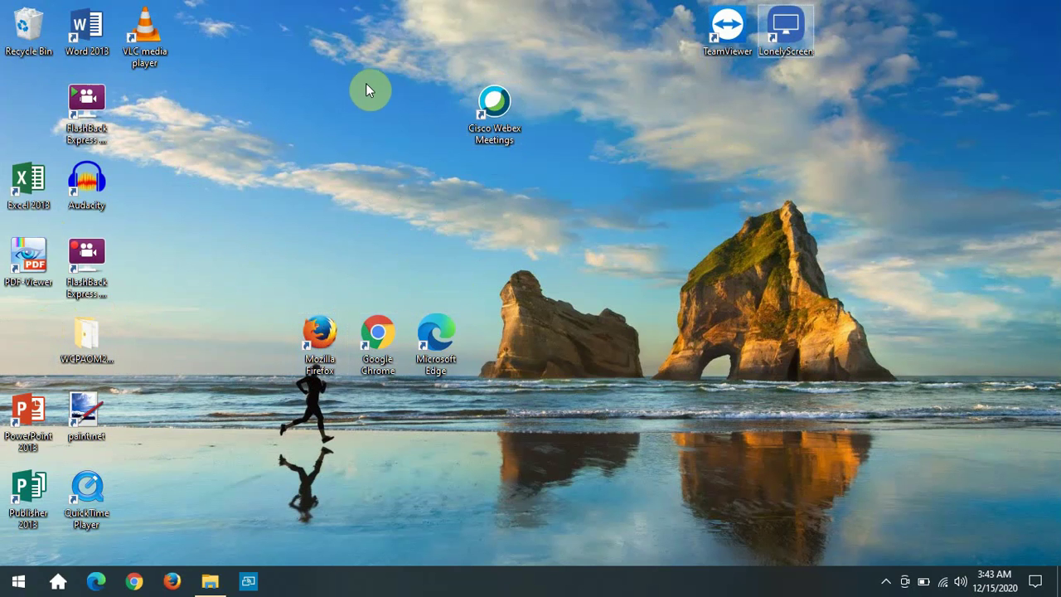
drag(95, 41, 47, 123)
drag(27, 259, 189, 204)
drag(35, 196, 29, 350)
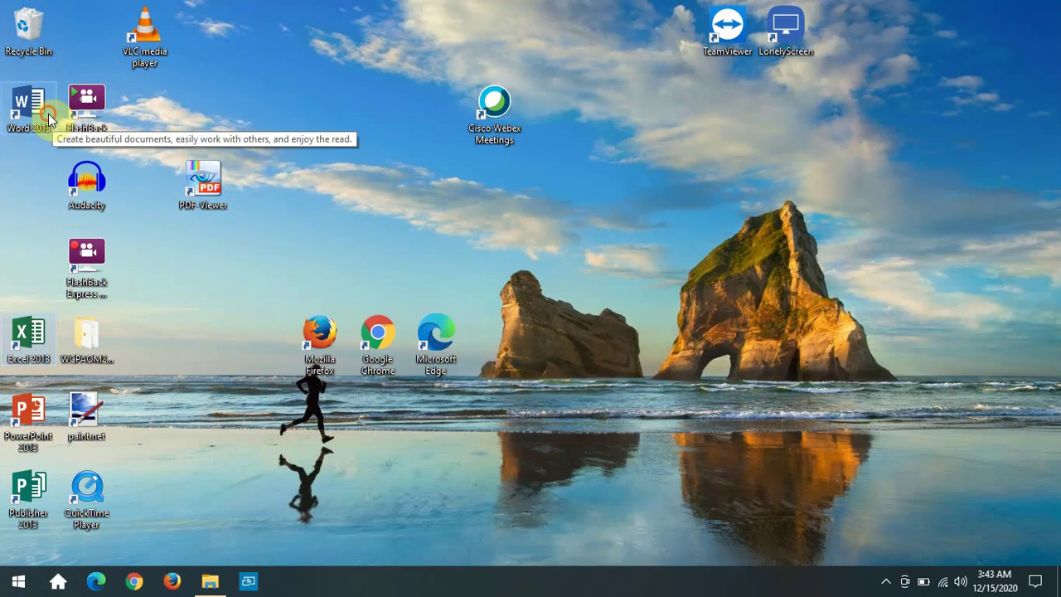
drag(46, 116, 46, 272)
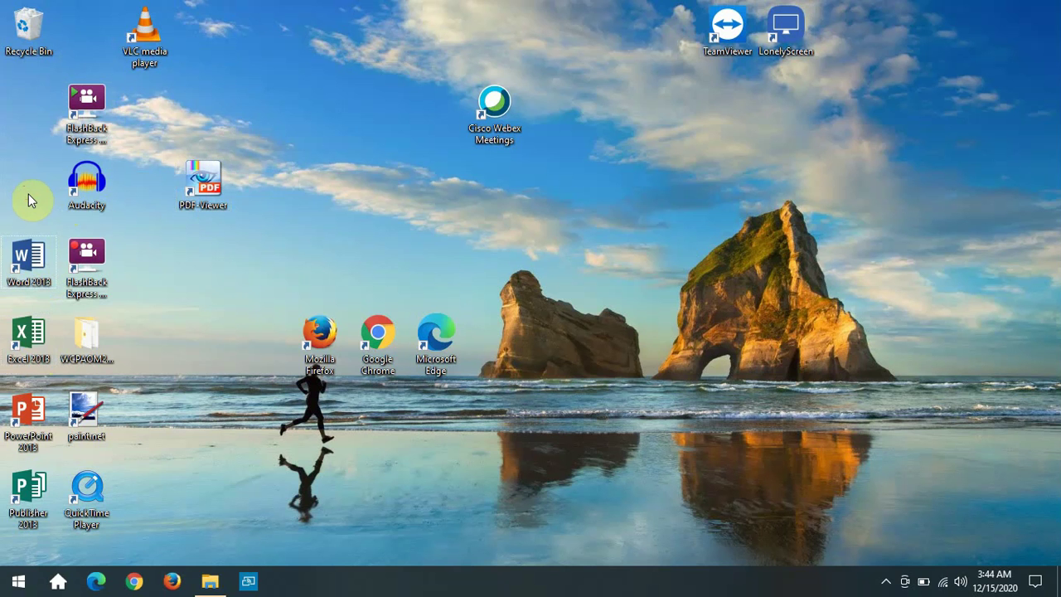
Step: Move Word, Excel, PowerPoint and Publisher 2013 together as one group to a column over the smaller rock in the wallpaper
mouse_move(27, 195)
mouse_down()
mouse_move(14, 421)
mouse_move(35, 519)
mouse_up()
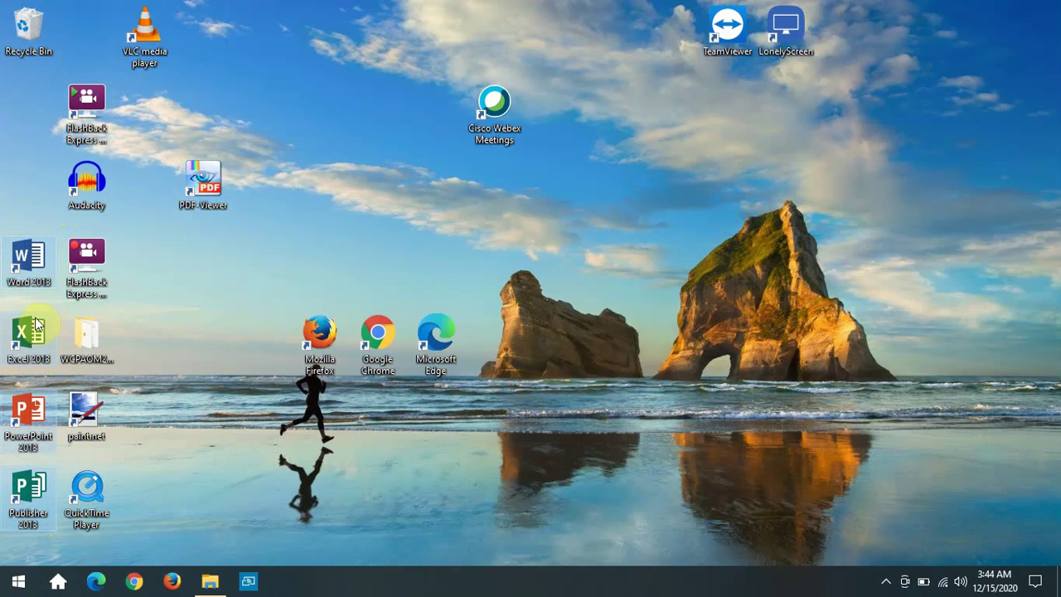
right_click(676, 258)
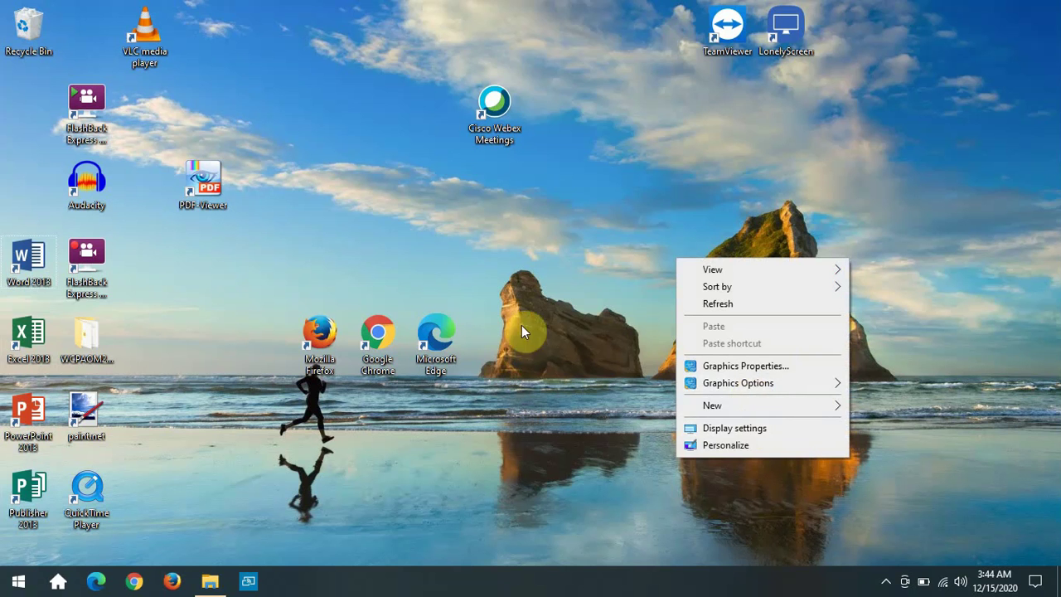
click(396, 266)
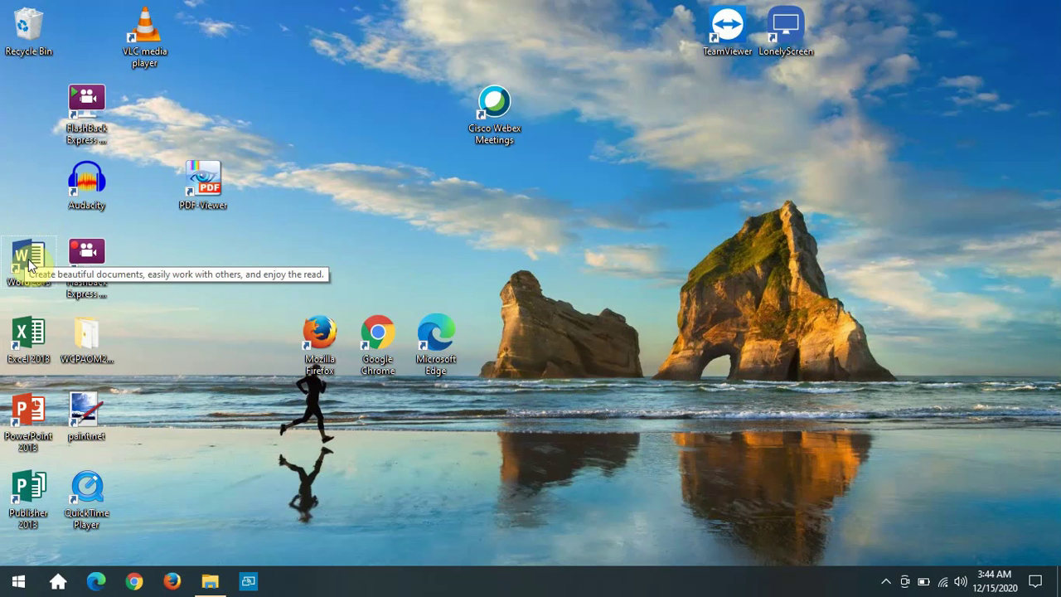
drag(39, 284, 33, 253)
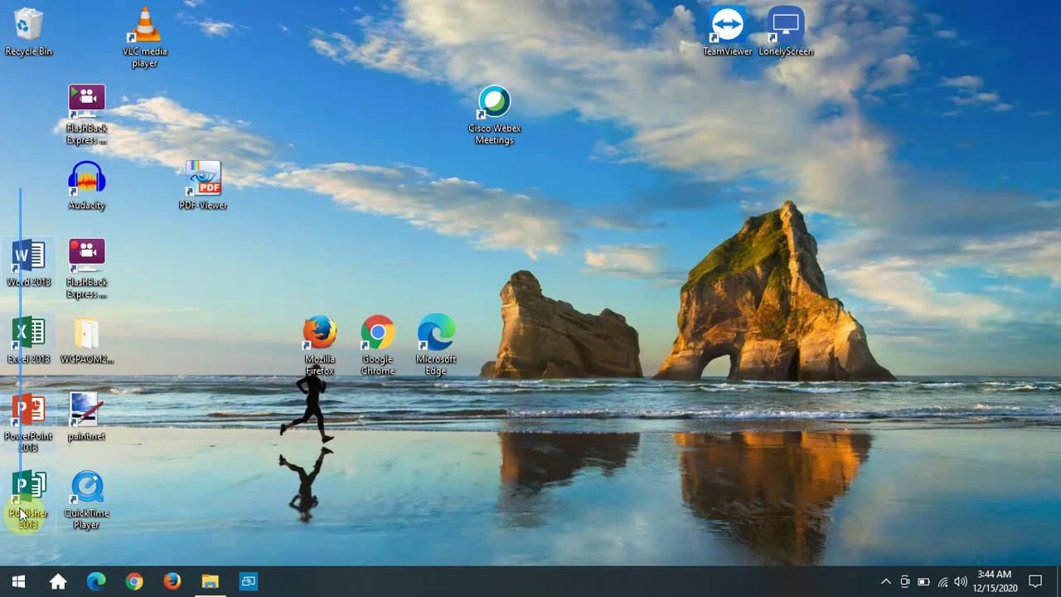
drag(29, 262, 638, 153)
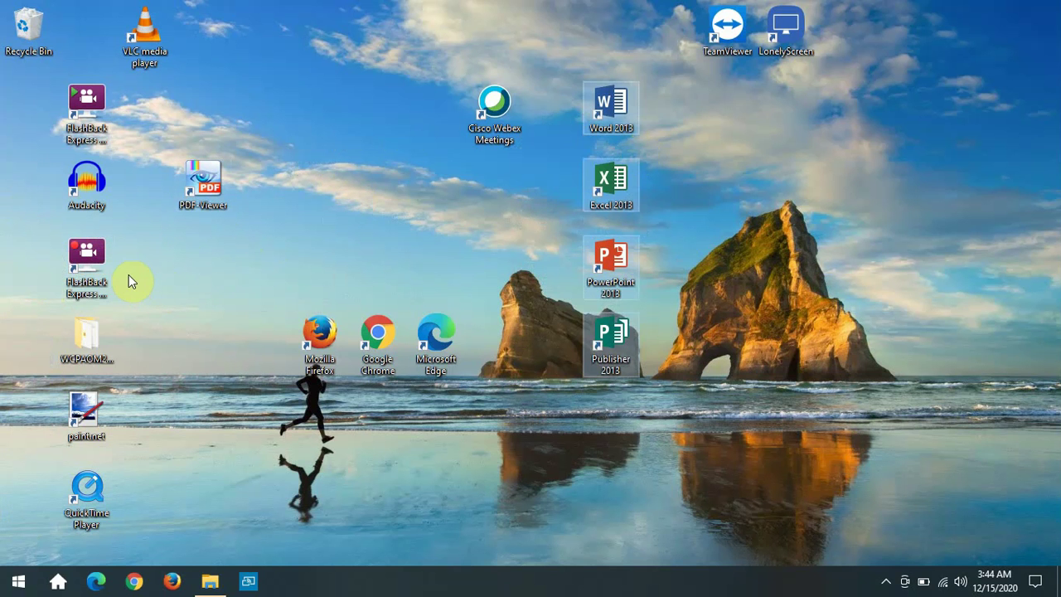
Step: Arrange FlashBack Express Recorder, PDF-Viewer, QuickTime Player and paint.net in two rows beside the FlashBack and Audacity icons, and place Cisco Webex Meetings beside LonelyScreen
drag(88, 260, 153, 96)
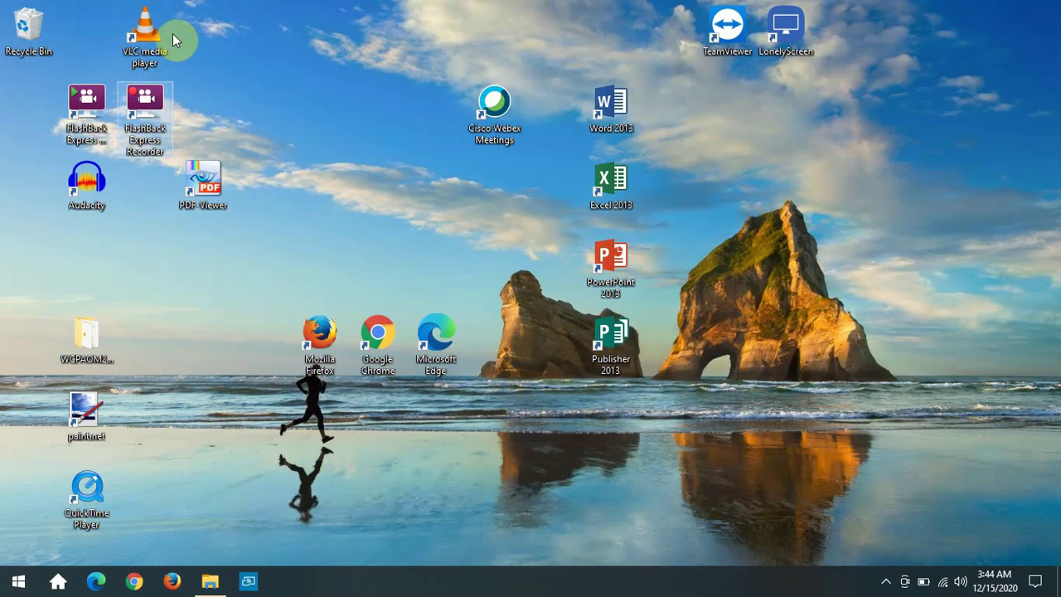
drag(203, 184, 205, 105)
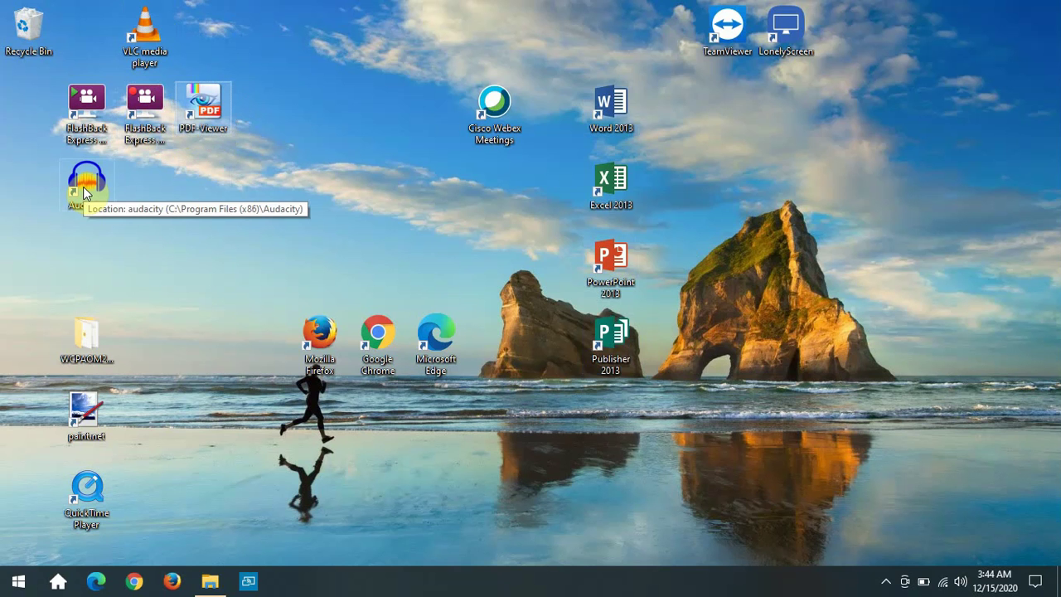
mouse_move(81, 476)
mouse_down()
mouse_move(82, 485)
mouse_move(166, 219)
mouse_move(145, 186)
mouse_up()
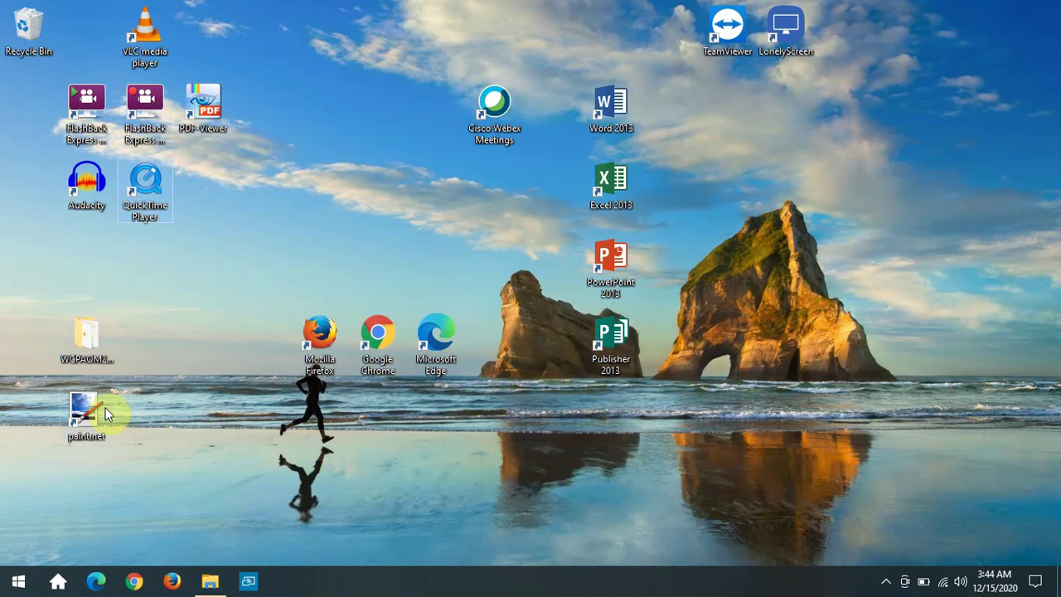
mouse_move(97, 419)
mouse_down()
mouse_move(108, 382)
mouse_move(225, 198)
mouse_up()
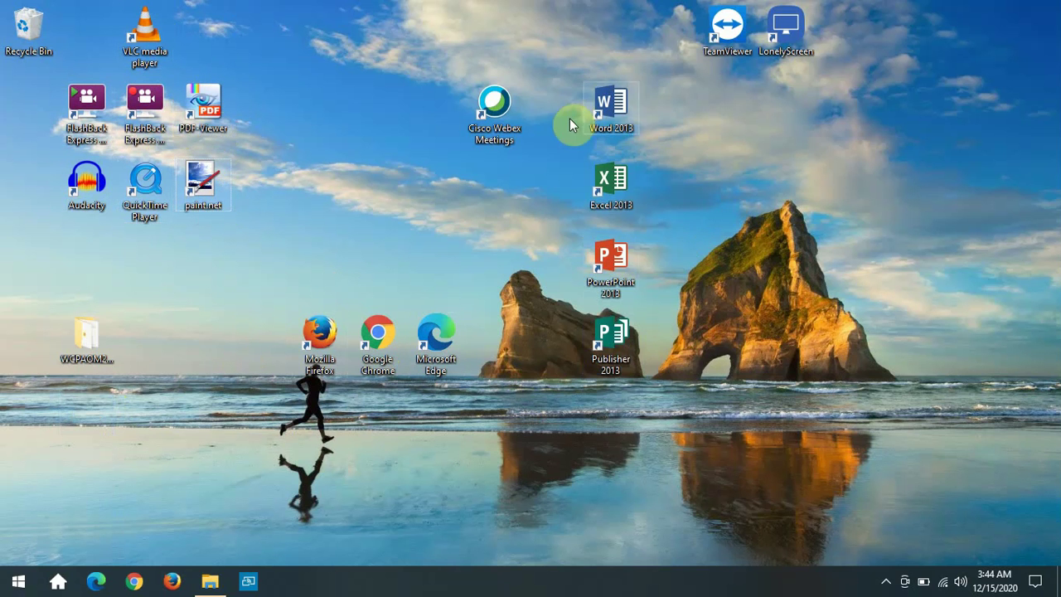
click(503, 99)
drag(503, 100, 852, 28)
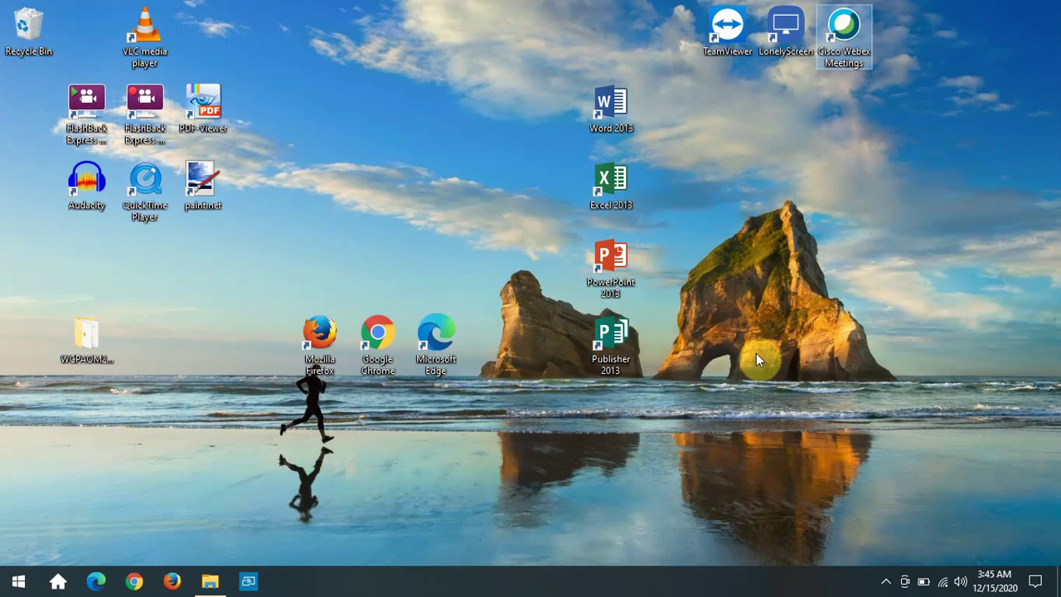
Step: Turn off the alignment of desktop icons to the grid
right_click(749, 245)
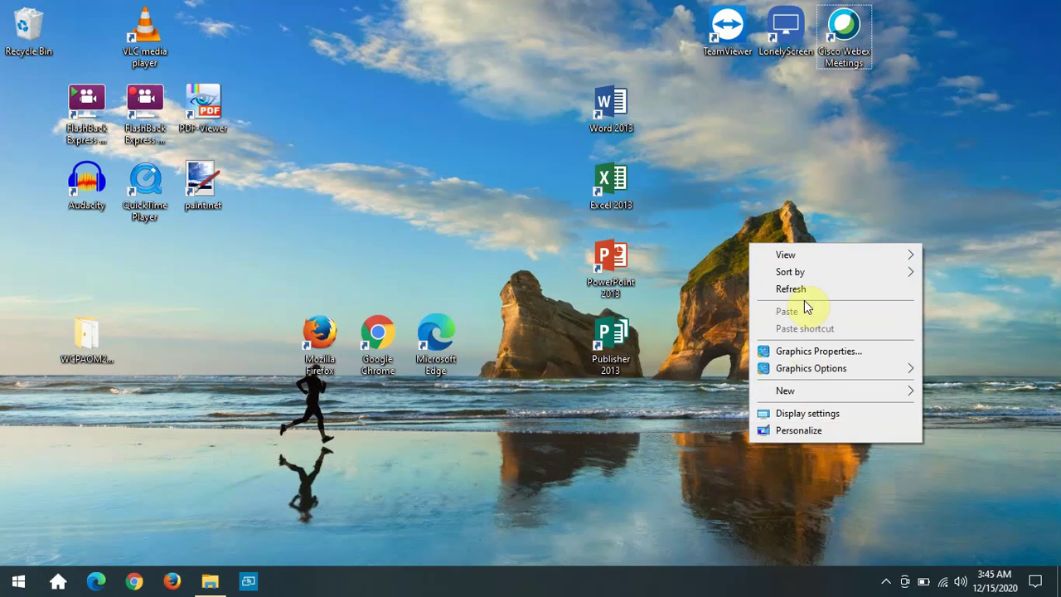
mouse_move(806, 255)
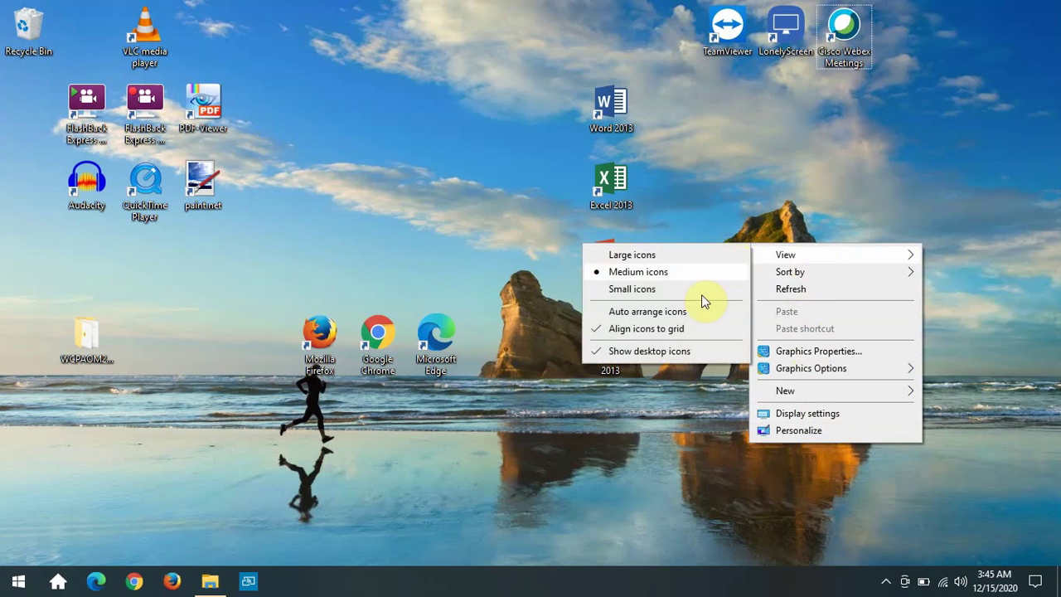
click(637, 330)
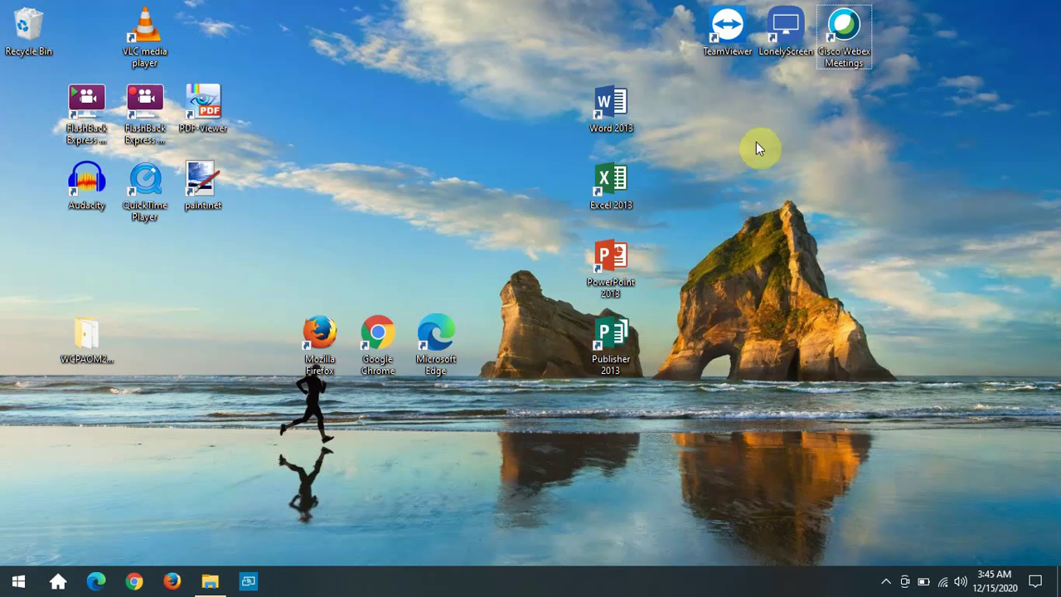
Step: Place LonelyScreen partly overlapping TeamViewer, Cisco Webex Meetings on TeamViewer's other side, and Word 2013 slightly lower, close above Excel 2013
drag(782, 38, 755, 71)
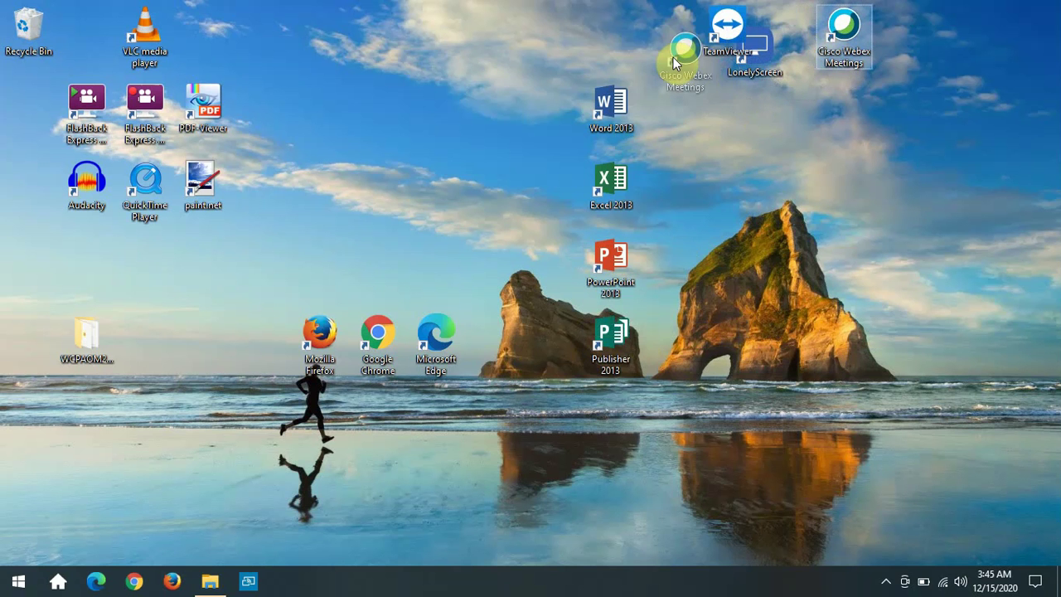
drag(674, 56, 673, 56)
drag(627, 106, 599, 132)
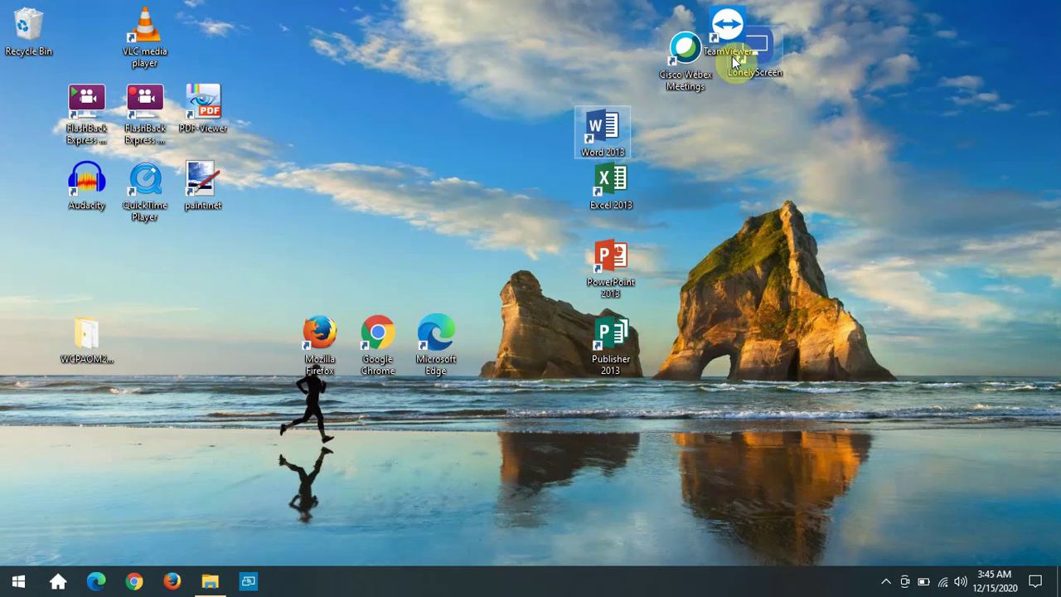
Step: Turn the alignment of desktop icons to the grid back on
right_click(772, 184)
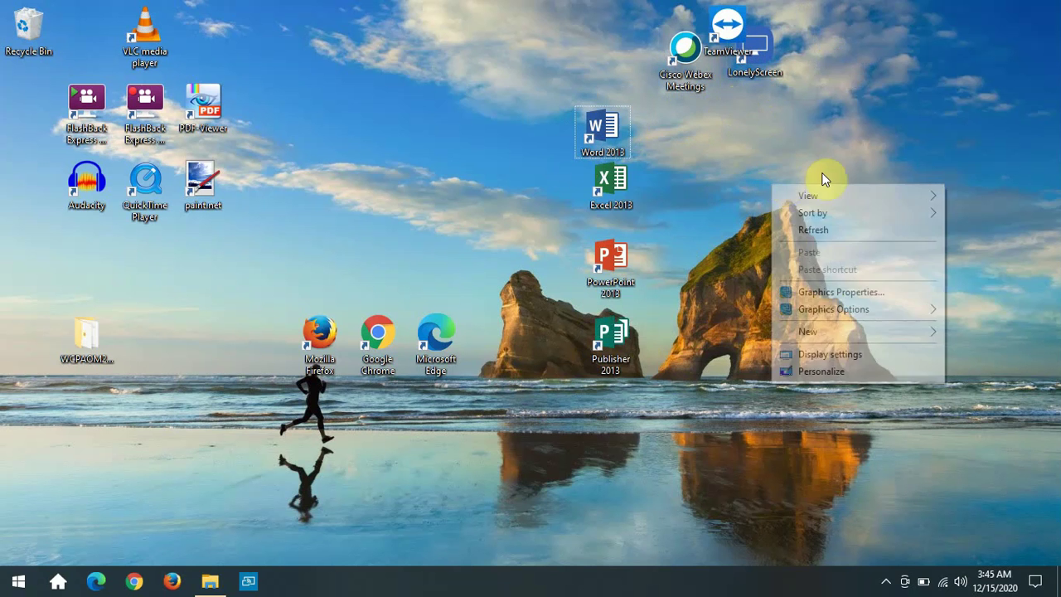
mouse_move(830, 196)
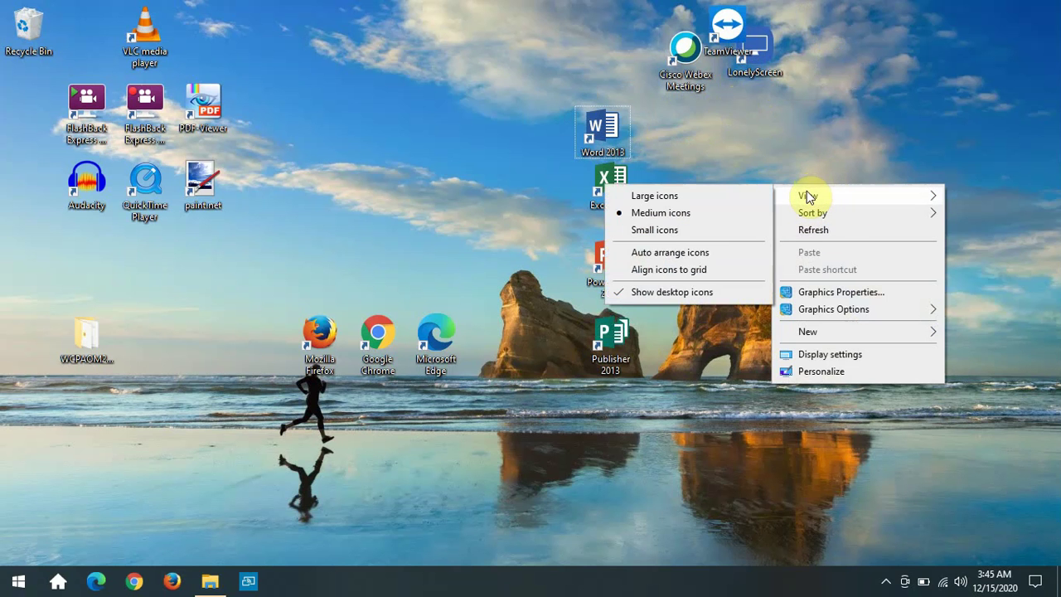
click(695, 270)
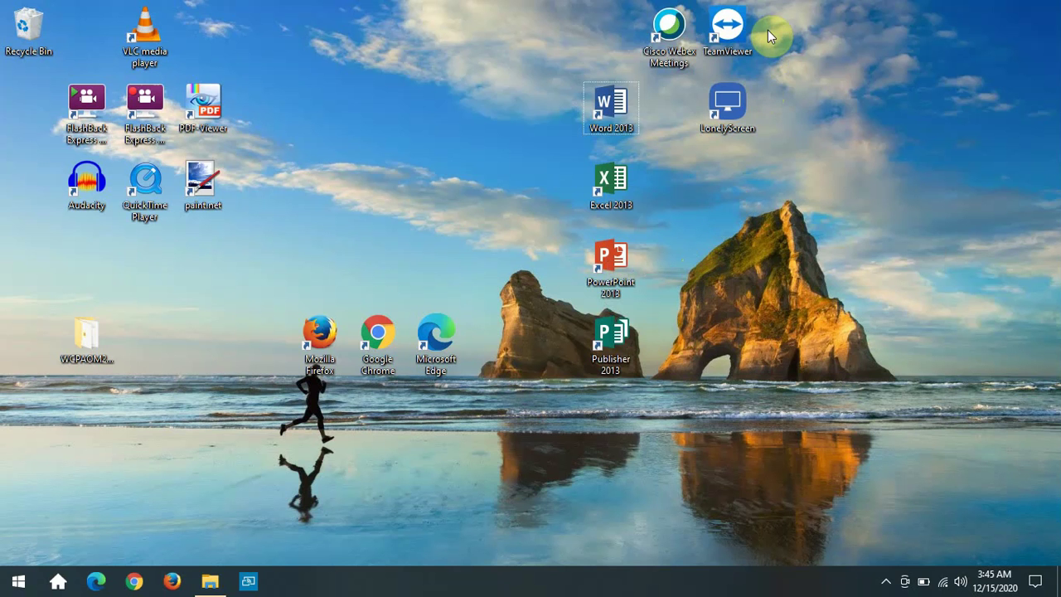
Step: Move Cisco Webex Meetings to the right of TeamViewer, and shift it together with TeamViewer and LonelyScreen to the upper right corner of the desktop
click(670, 29)
drag(796, 51, 794, 51)
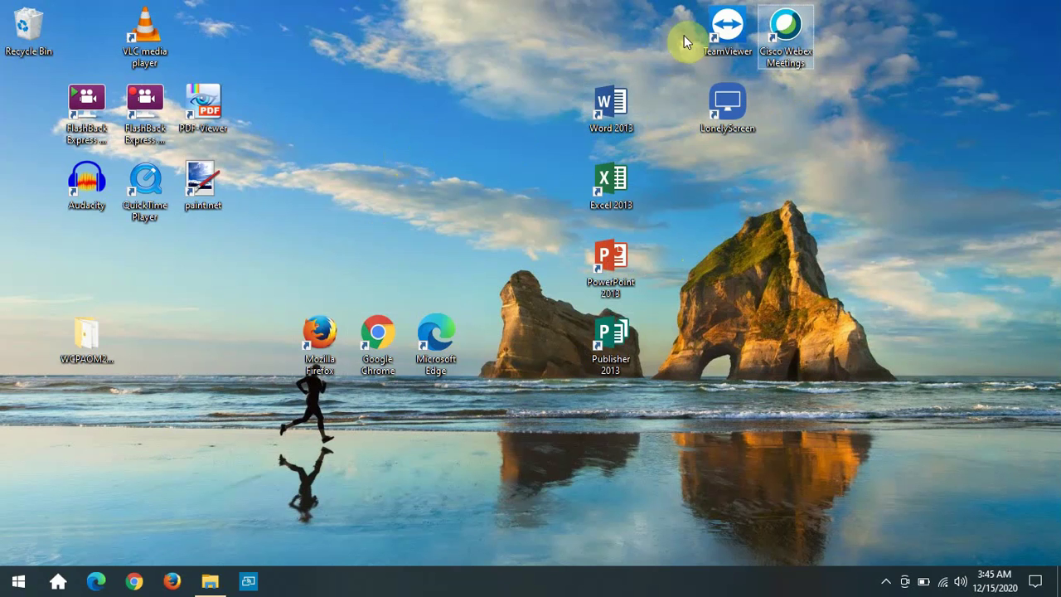
drag(684, 34, 782, 110)
drag(786, 33, 1016, 42)
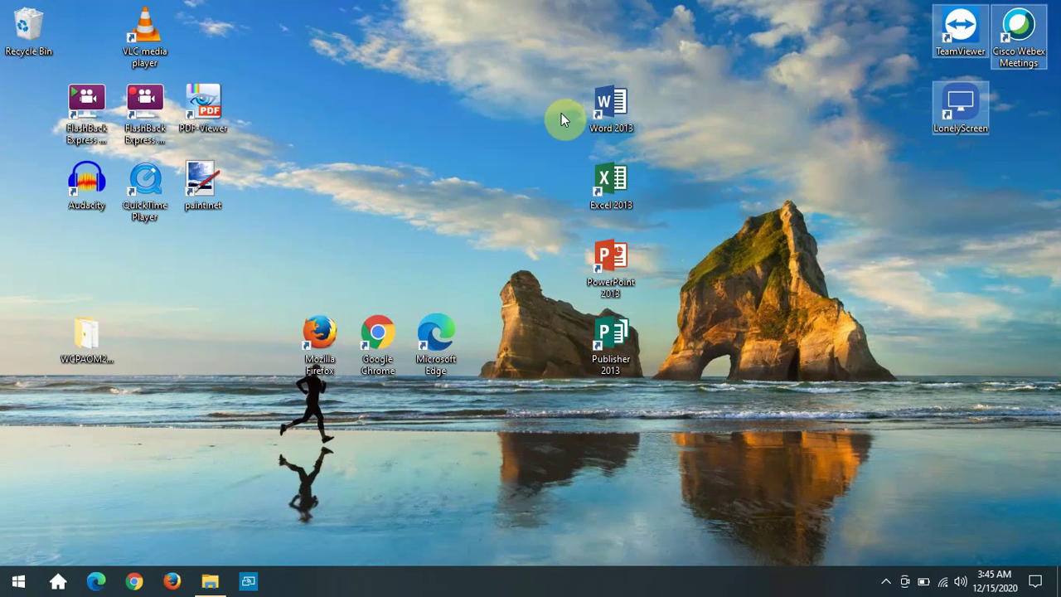
Step: Move the four Office icons as a group into the column above Mozilla Firefox, and the three browser icons together to the desktop's lower left
drag(568, 78, 625, 368)
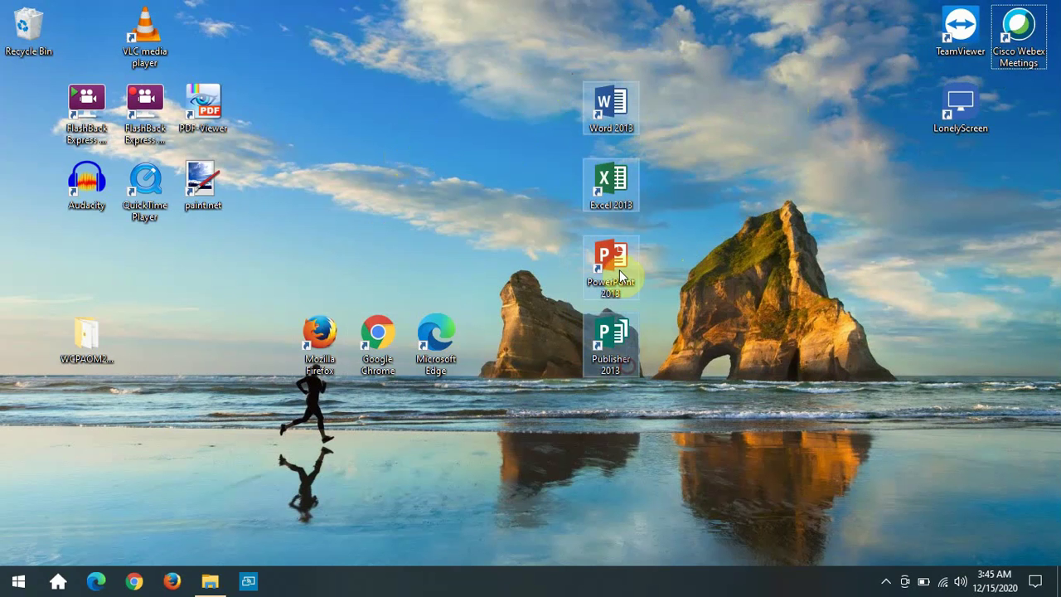
drag(616, 260, 327, 163)
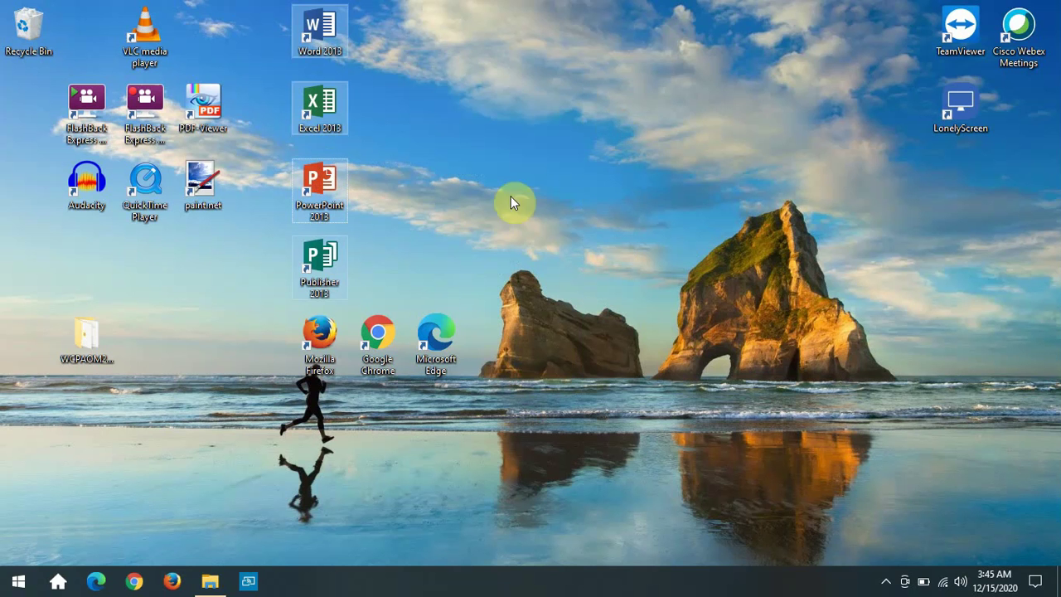
drag(227, 284, 449, 391)
drag(437, 353, 196, 506)
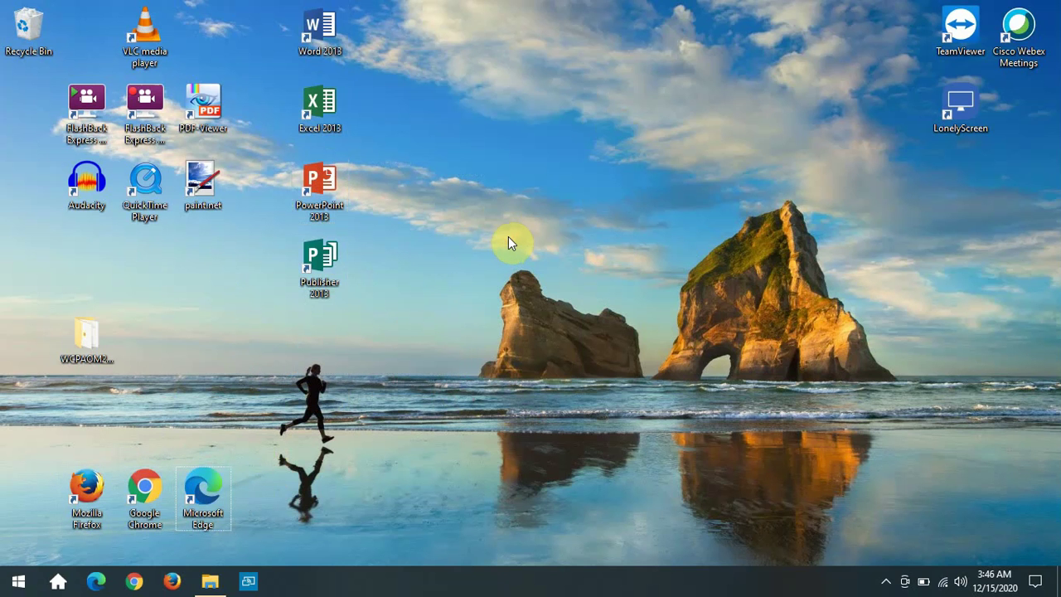